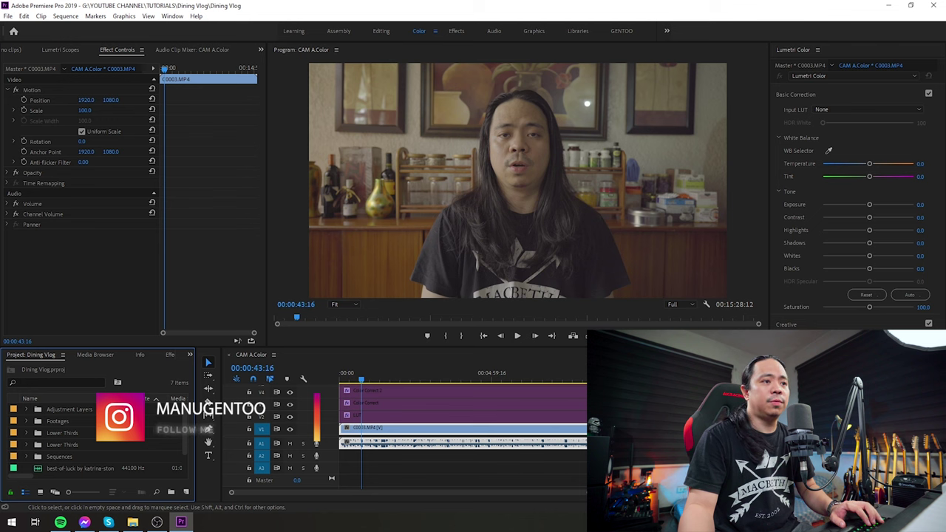
# Move the playhead to 00:03:14:21, reselect the V1 vlog clip, then clear the selection
pyautogui.click(439, 375)
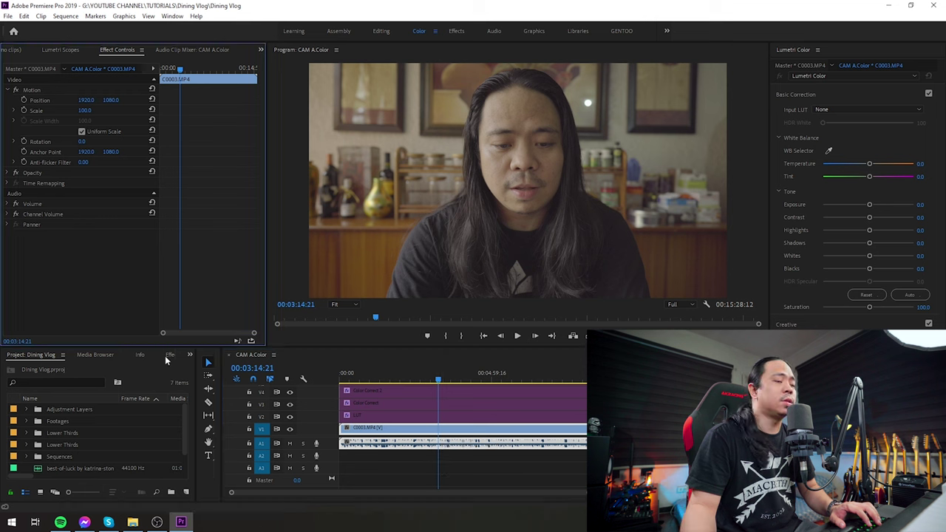
pyautogui.click(561, 466)
pyautogui.click(582, 436)
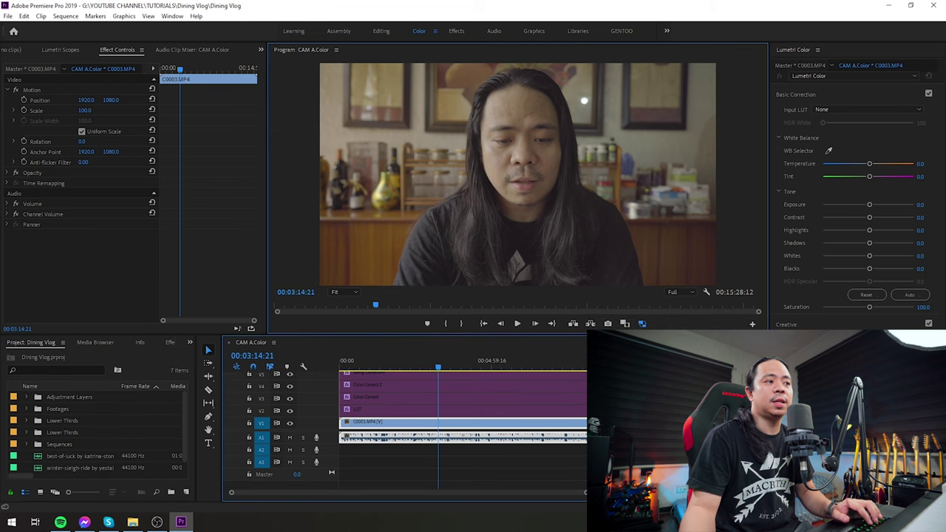
pyautogui.hotkey('ctrl', 'shift', 'a')
# Enlarge the video tracks and step through the V1–V5 layers, ending on the LUT layer
pyautogui.click(458, 411)
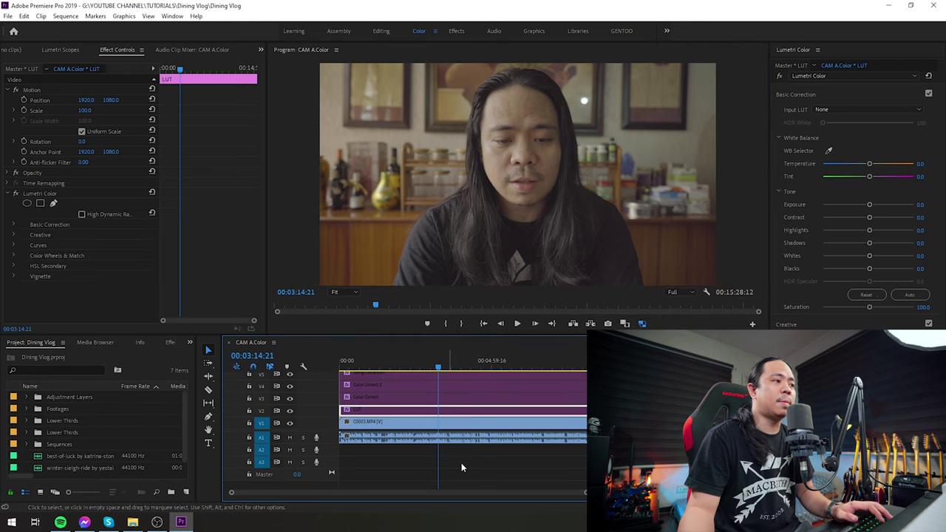
pyautogui.scroll(1, 462, 401)
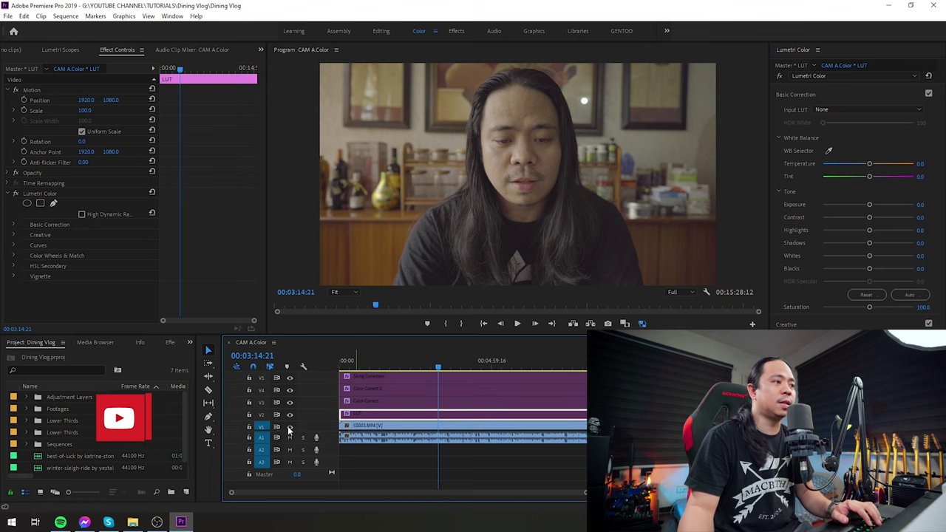
pyautogui.moveTo(316, 422); pyautogui.dragTo(316, 450)
pyautogui.click(386, 432)
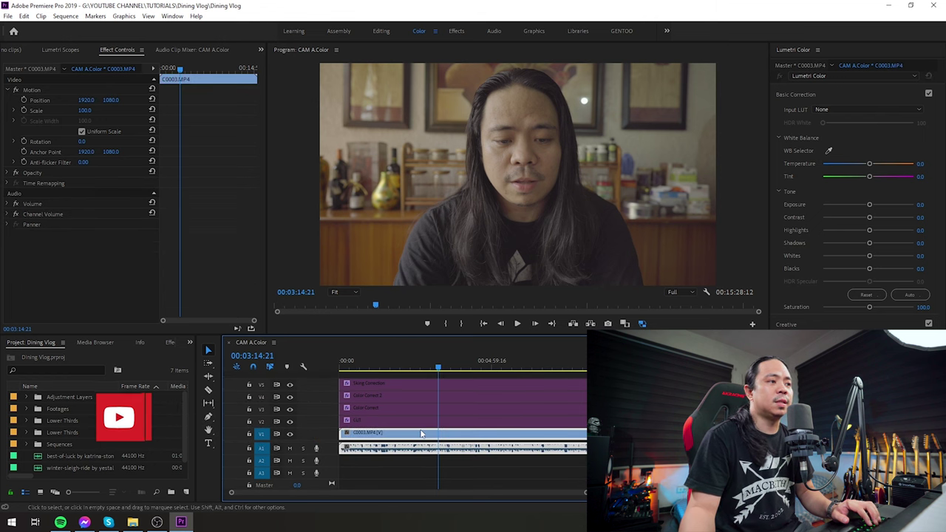
pyautogui.click(375, 422)
pyautogui.click(379, 408)
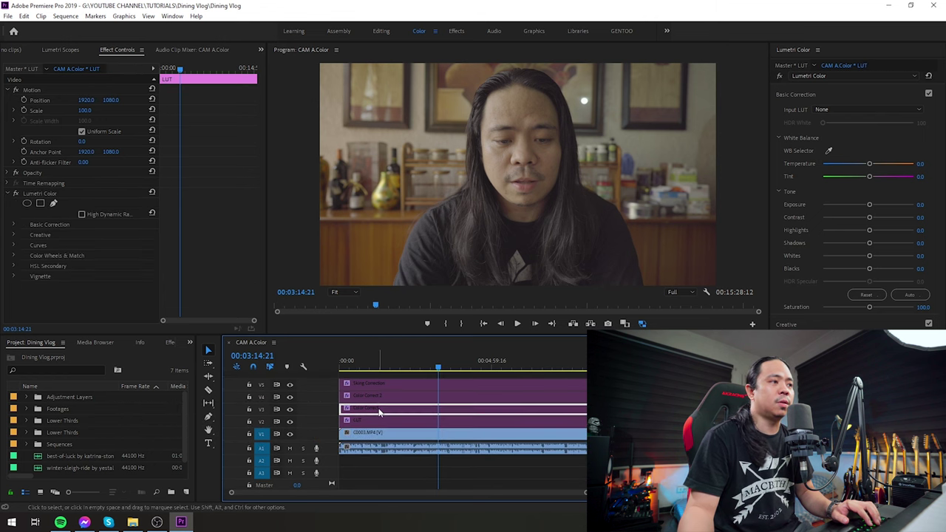
pyautogui.click(382, 397)
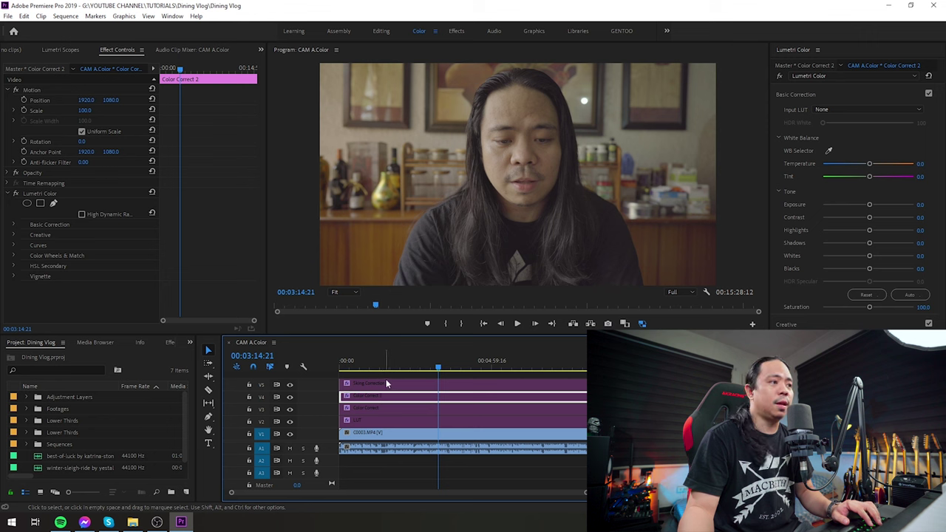
pyautogui.click(388, 384)
pyautogui.click(382, 426)
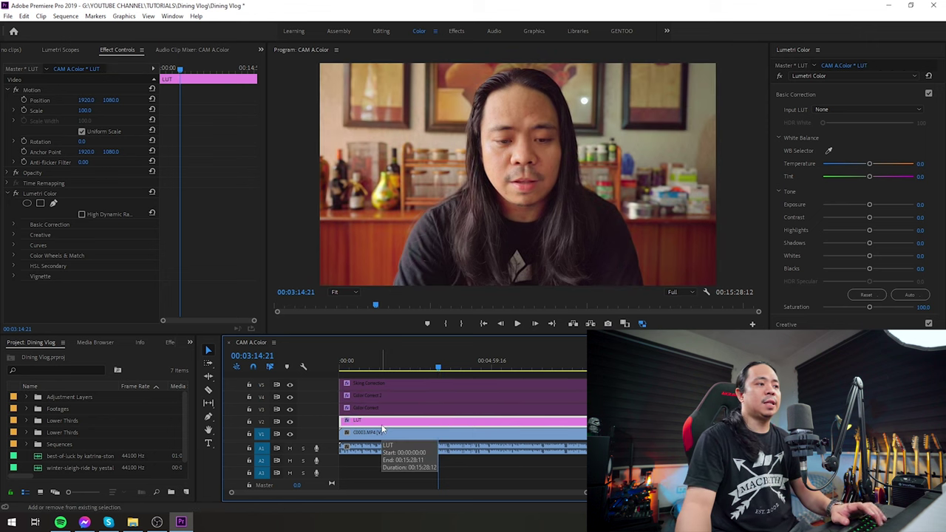
# Show the LUT layer's BC Original S-Log2 to Rec 709 (size 25) look, toggling it to compare
pyautogui.click(786, 323)
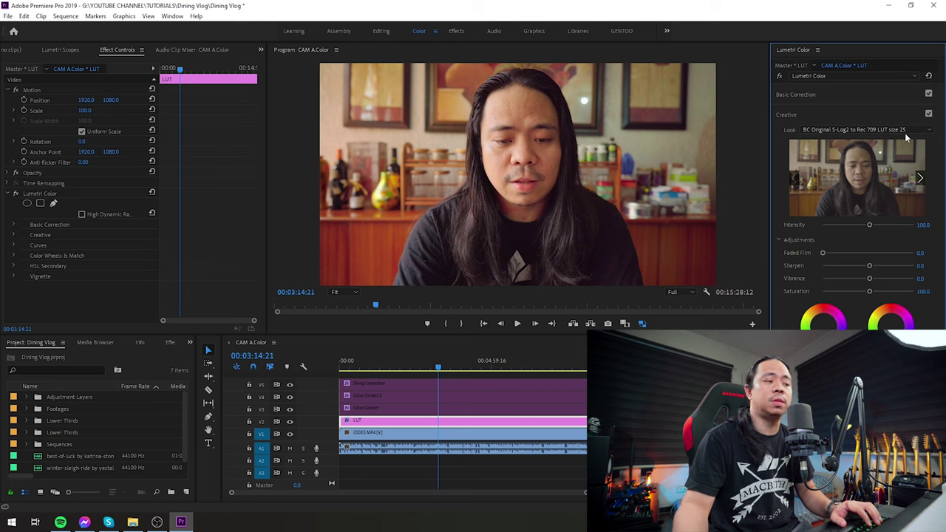
pyautogui.click(613, 419)
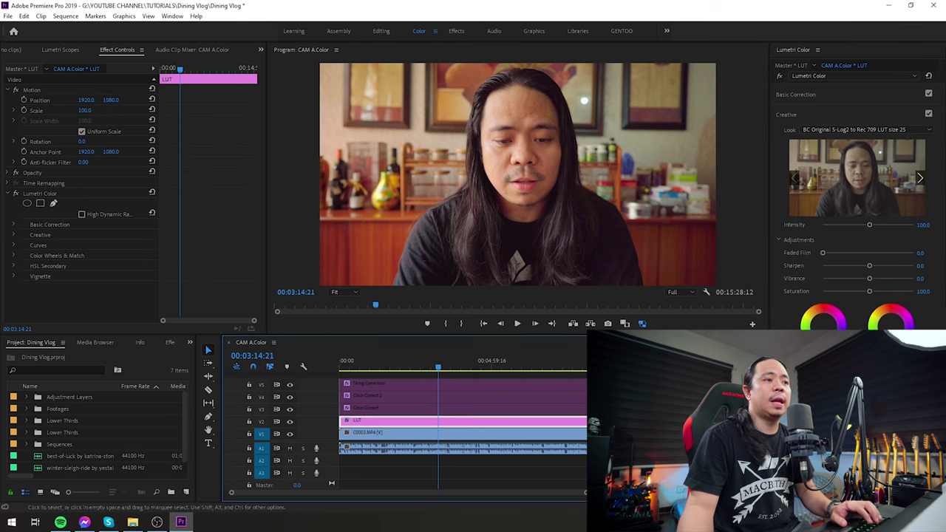
pyautogui.hotkey('shift', 'e')
pyautogui.hotkey('shift', 'e')
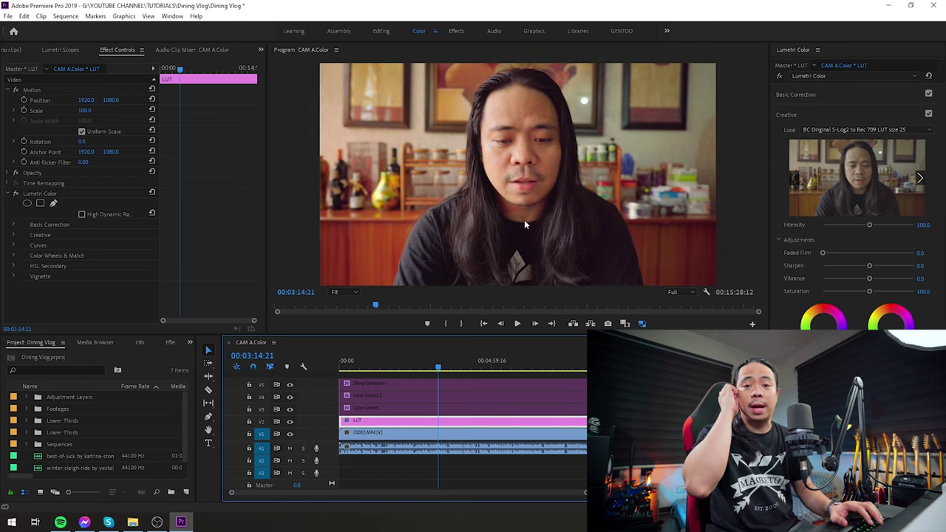
# Toggle the Color Correct layer on and off to compare, then show its Basic Correction
pyautogui.click(389, 409)
pyautogui.hotkey('shift', 'e')
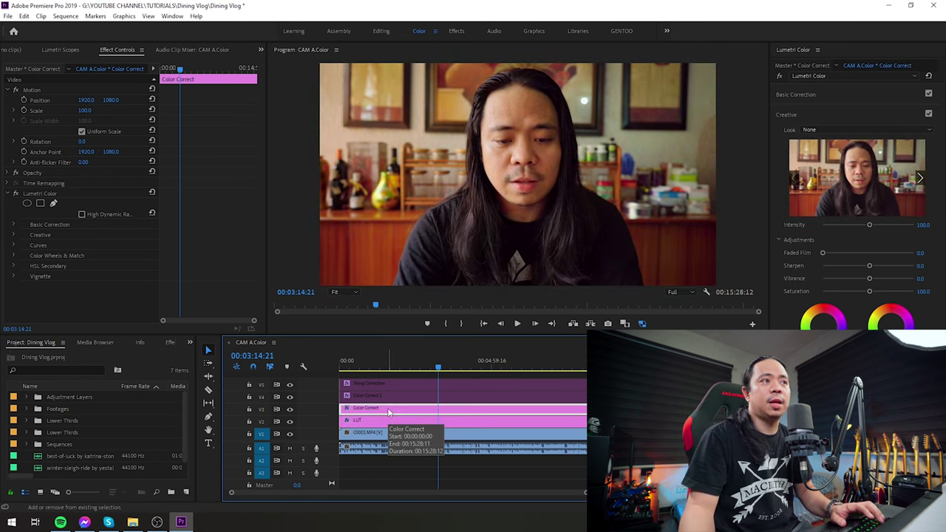
pyautogui.hotkey('shift', 'e')
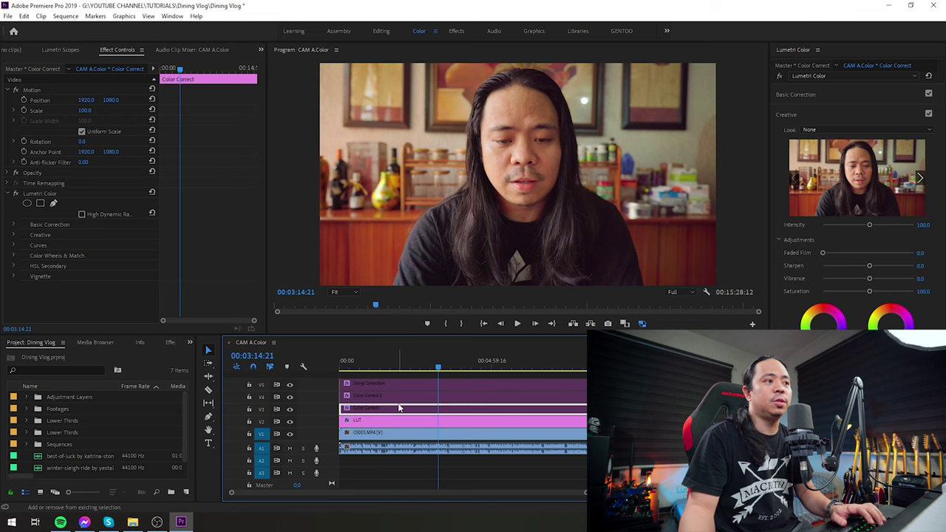
pyautogui.hotkey('shift', 'e')
pyautogui.hotkey('shift', 'e')
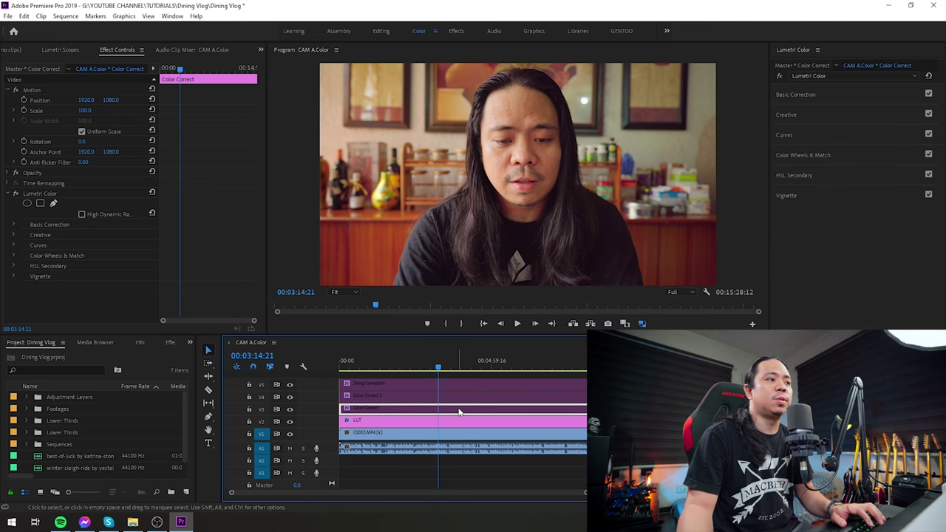
pyautogui.hotkey('shift', 'e')
pyautogui.click(795, 94)
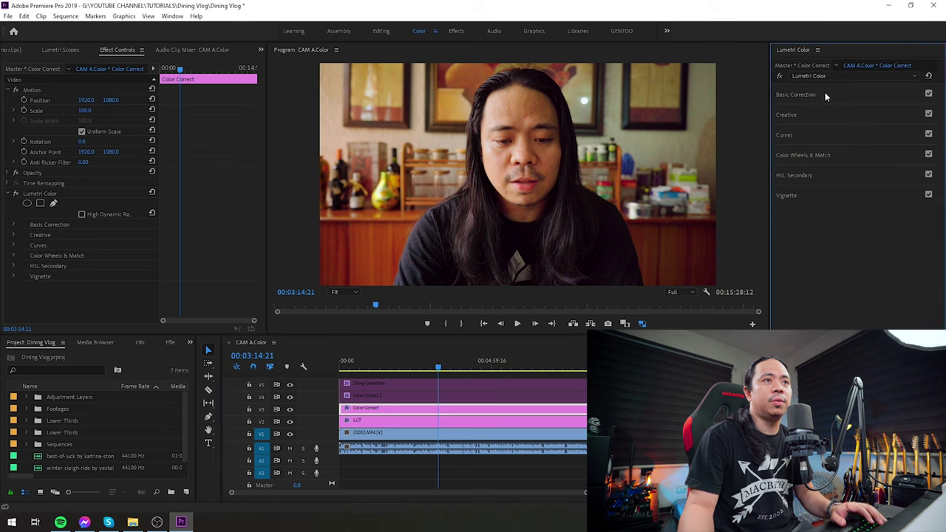
# Show the Lumetri scopes, widen the timeline, and bring the temperature to 0
pyautogui.click(52, 50)
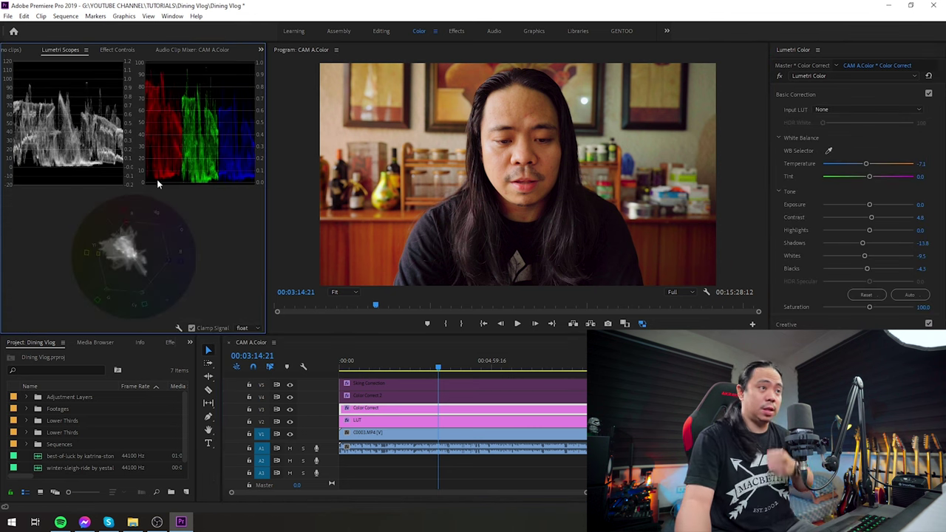
pyautogui.click(880, 151)
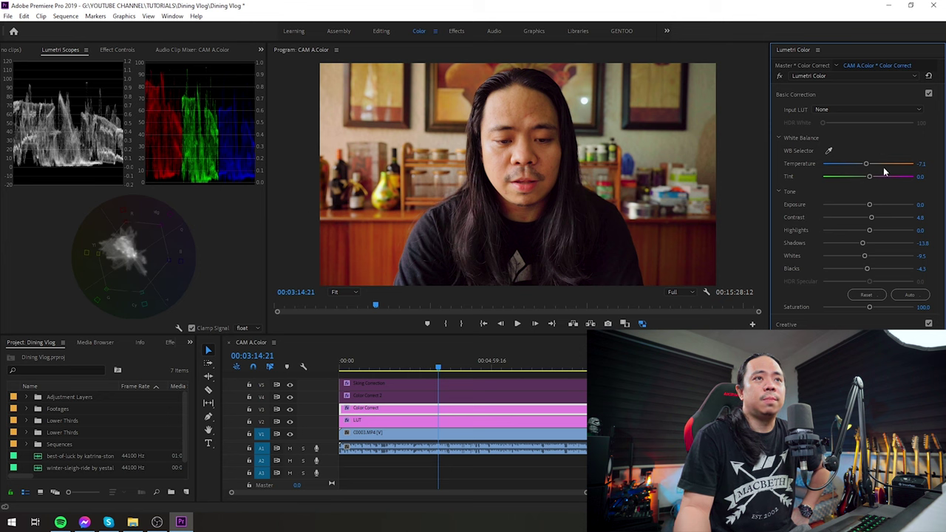
pyautogui.click(924, 164)
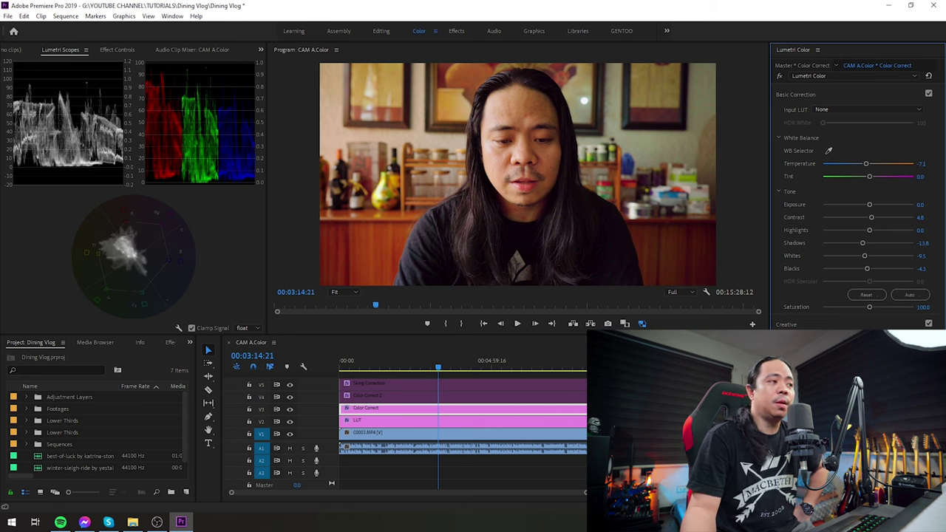
pyautogui.moveTo(196, 414); pyautogui.dragTo(123, 414)
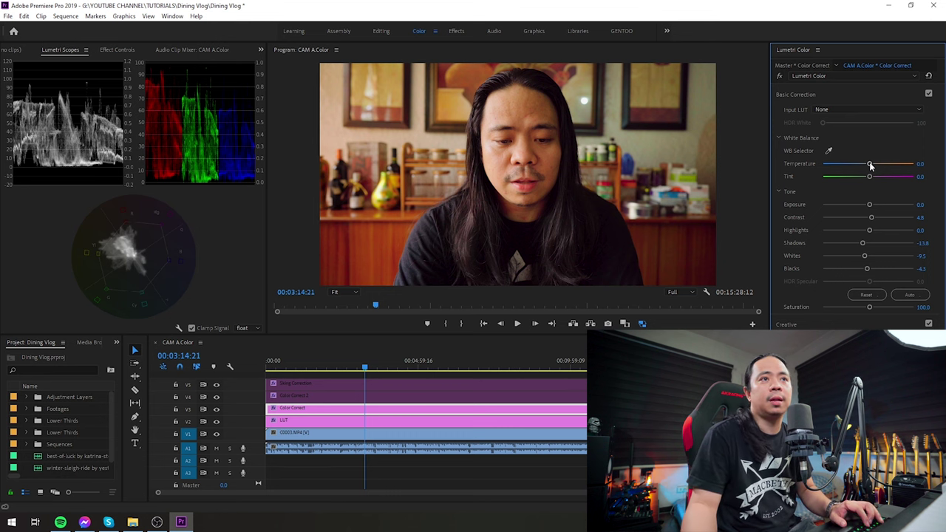
pyautogui.moveTo(870, 165); pyautogui.dragTo(872, 165)
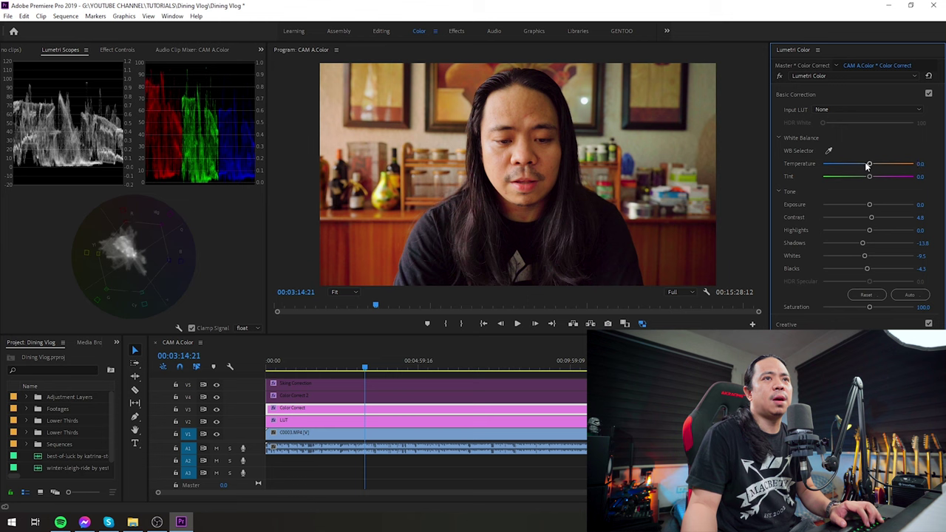
# Reset and test the Color Correct temperature, then enter -7.1 to cool the image
pyautogui.doubleClick(866, 165)
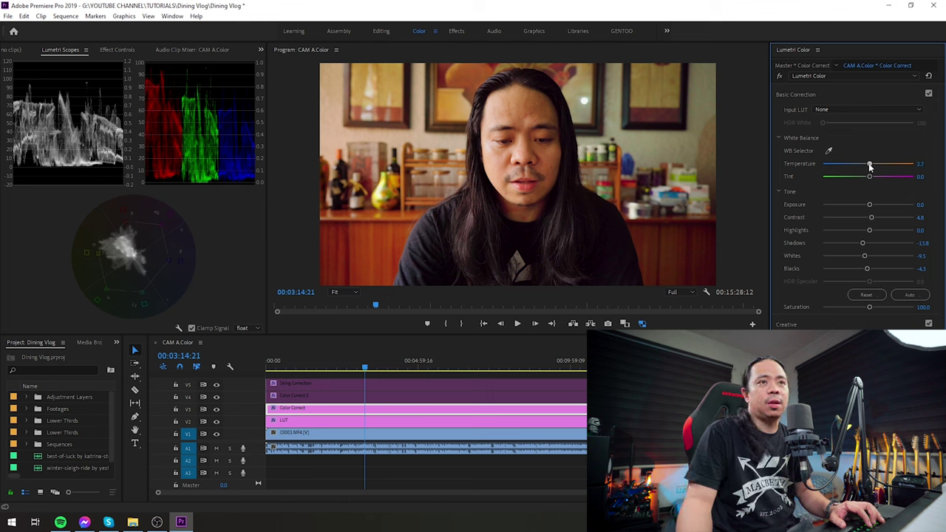
pyautogui.moveTo(868, 165); pyautogui.dragTo(867, 166)
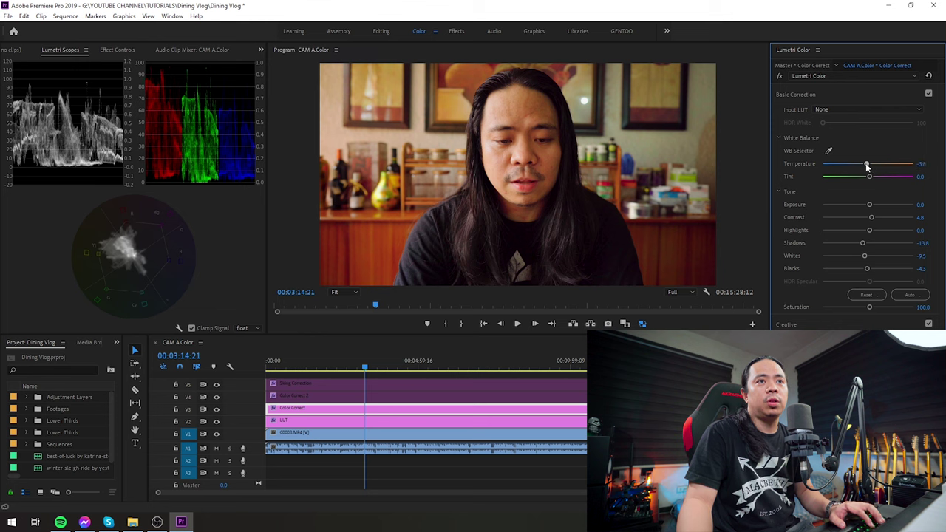
pyautogui.click(924, 163)
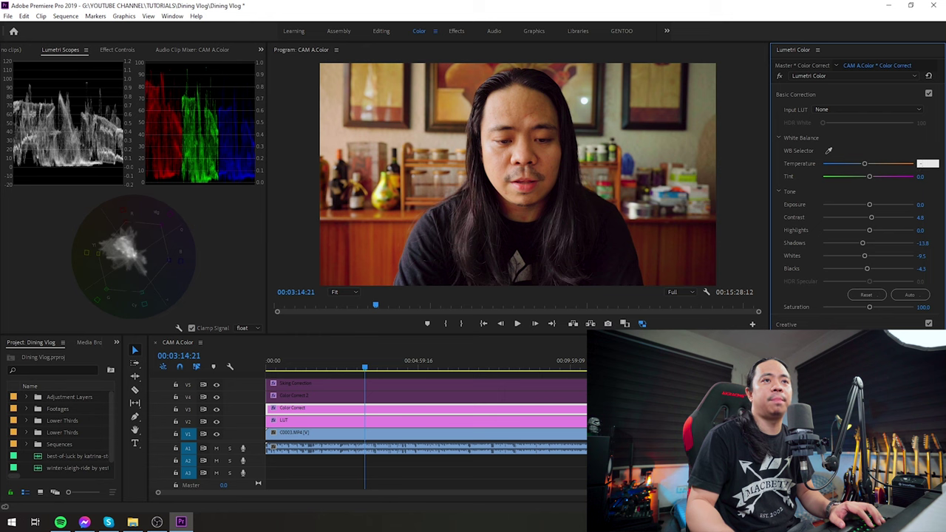
pyautogui.write('-7.1')
pyautogui.press('Return')
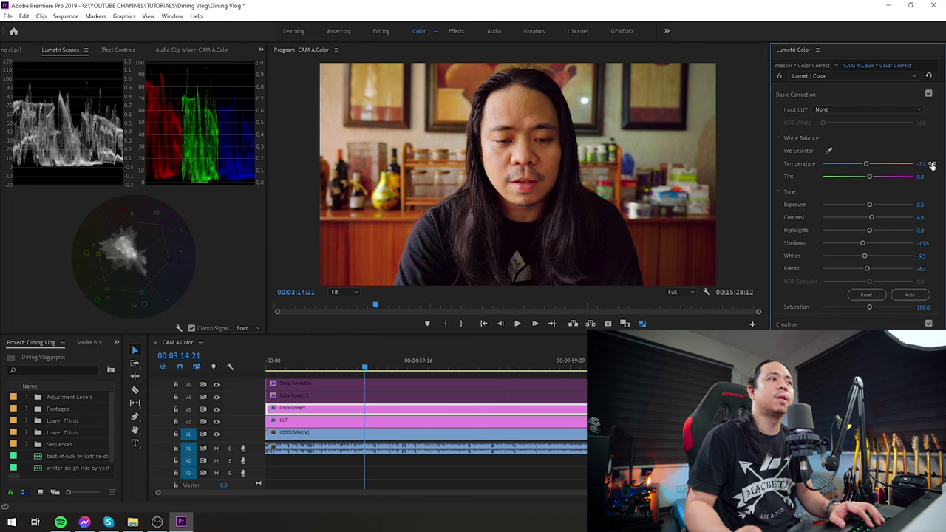
# Set the Color Correct layer's Shadows to -13.8
pyautogui.doubleClick(863, 244)
pyautogui.click(920, 242)
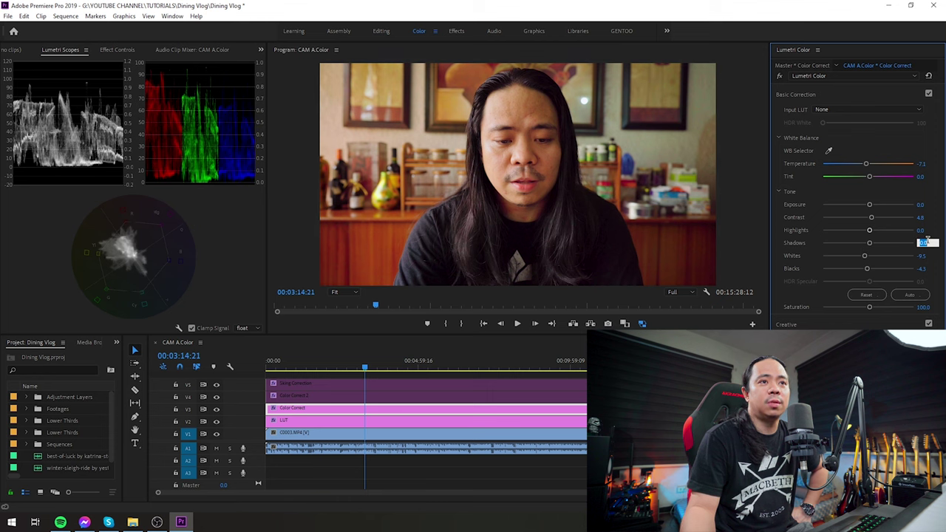
pyautogui.write('-13')
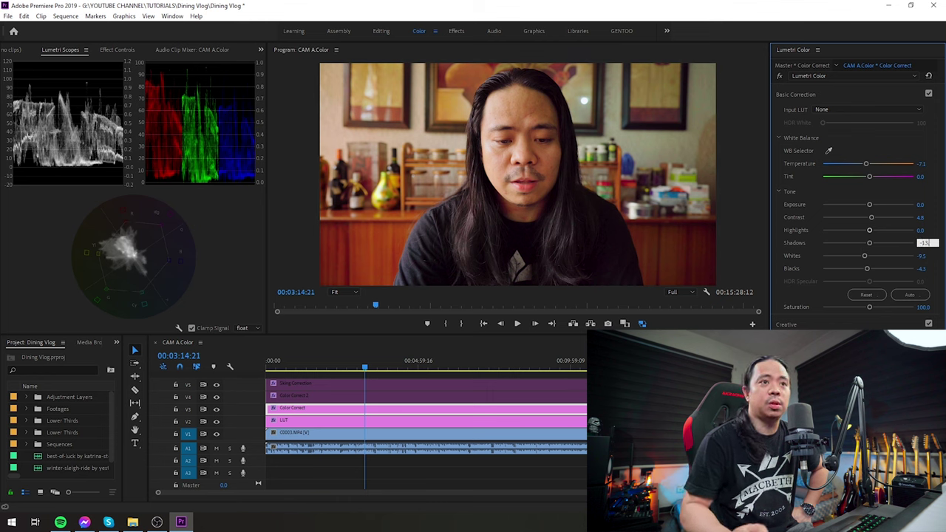
pyautogui.write('.8')
pyautogui.press('Return')
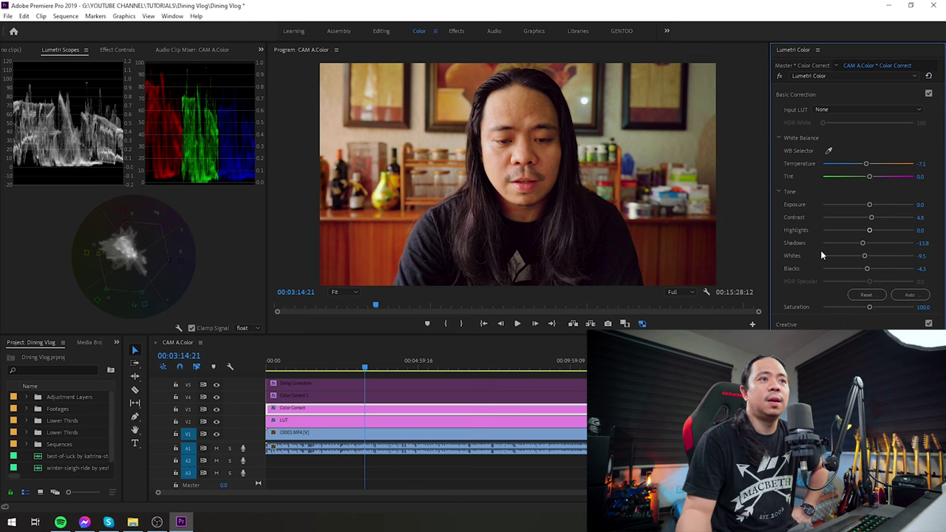
# Try new Whites, undo back to -9.5, save the project, and test resetting Blacks
pyautogui.doubleClick(871, 255)
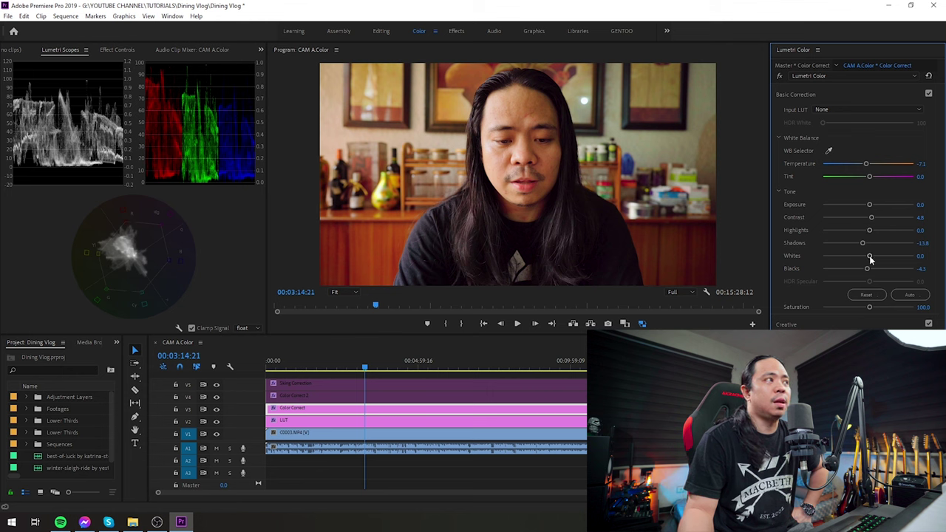
pyautogui.moveTo(869, 256); pyautogui.dragTo(873, 256)
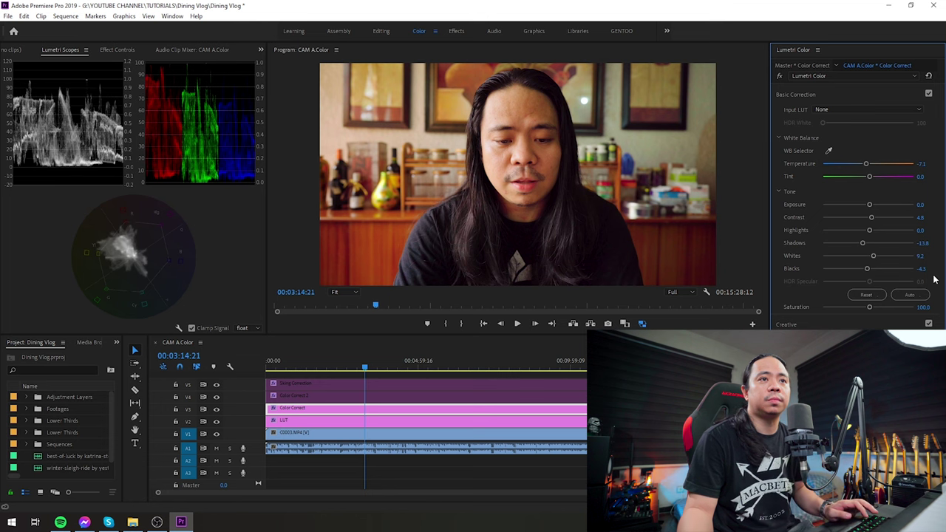
pyautogui.hotkey('ctrl', 'z')
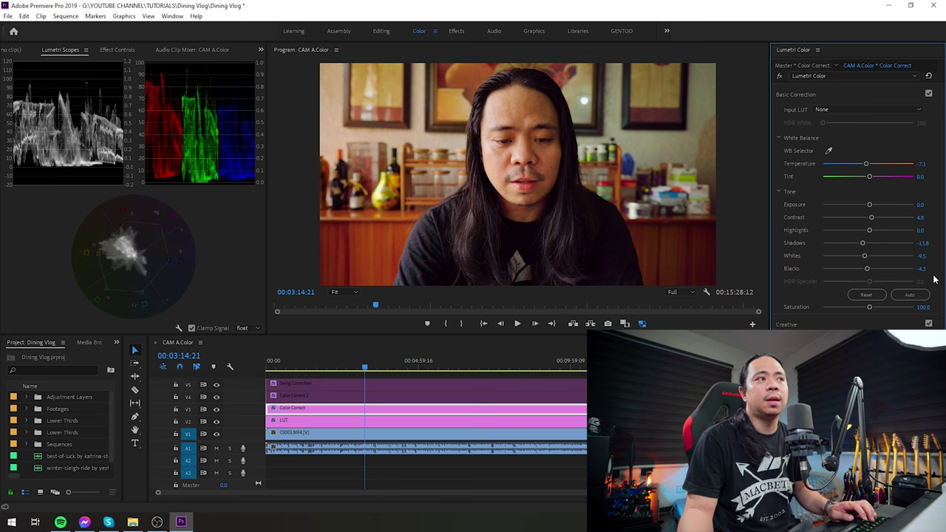
pyautogui.hotkey('ctrl', 's')
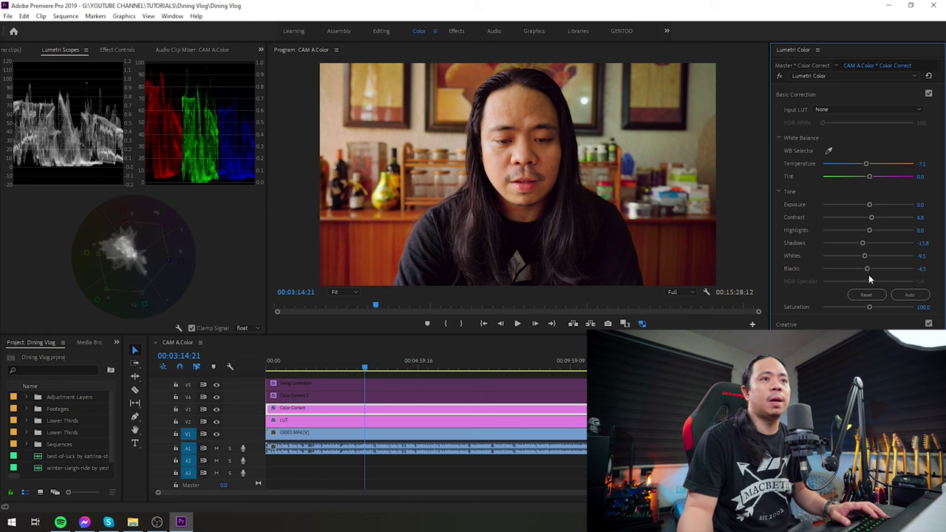
pyautogui.doubleClick(869, 271)
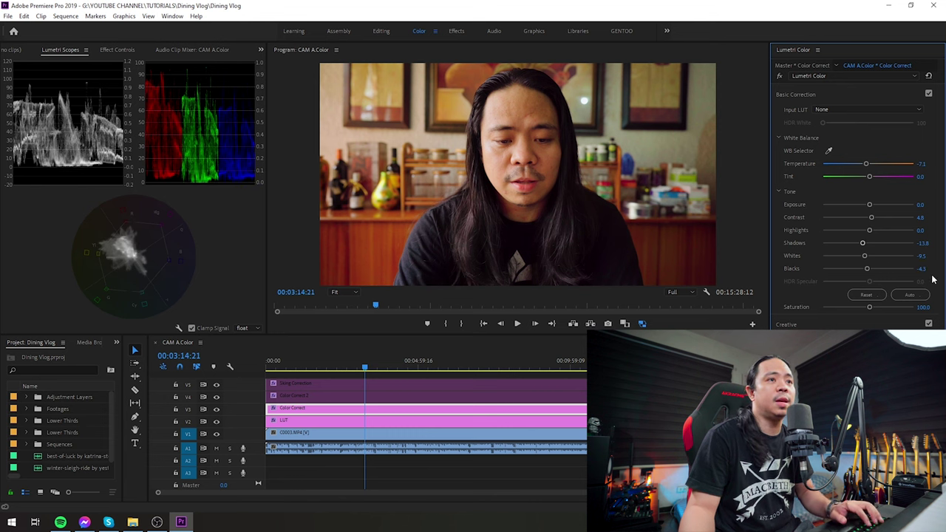
pyautogui.click(833, 325)
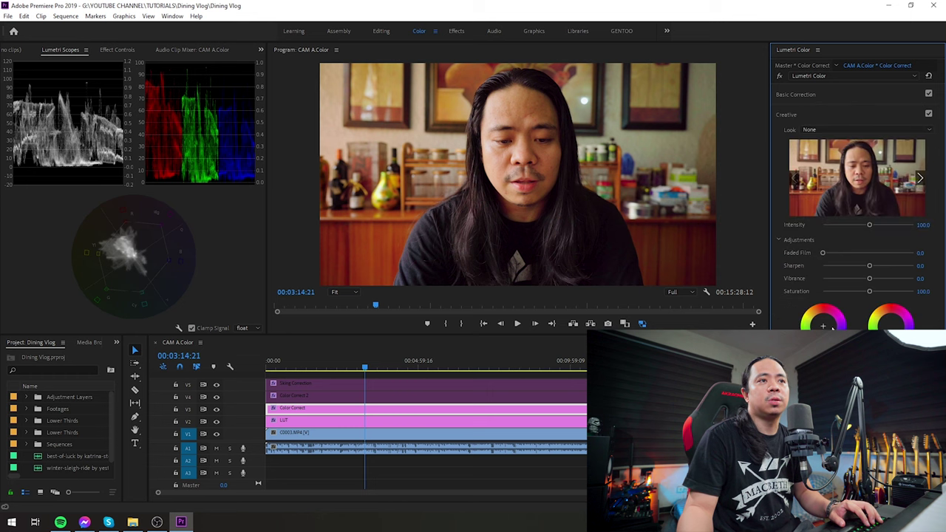
pyautogui.click(813, 116)
pyautogui.click(812, 136)
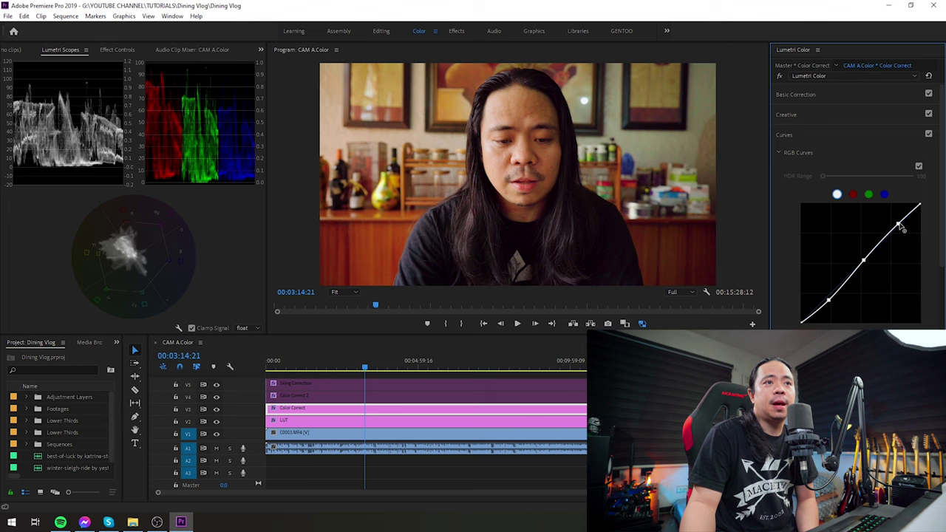
pyautogui.click(918, 166)
pyautogui.click(919, 166)
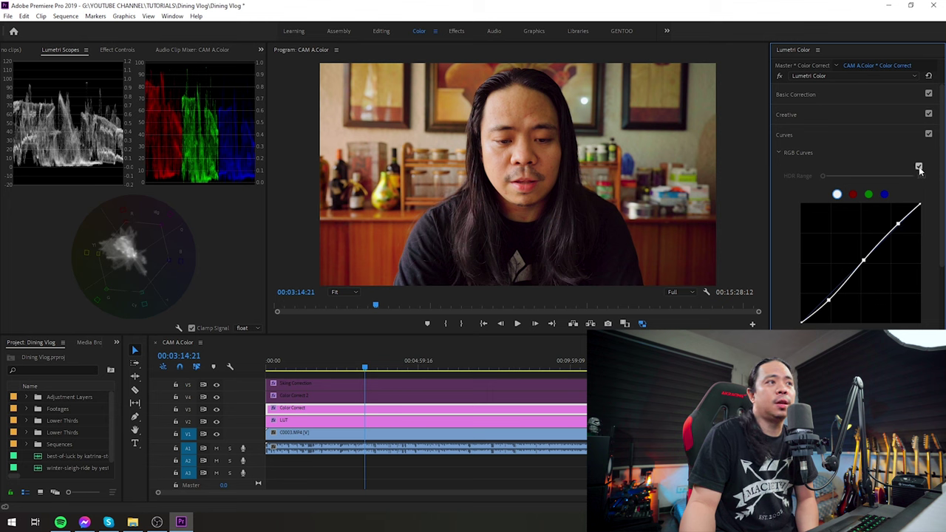
pyautogui.click(918, 166)
pyautogui.click(918, 166)
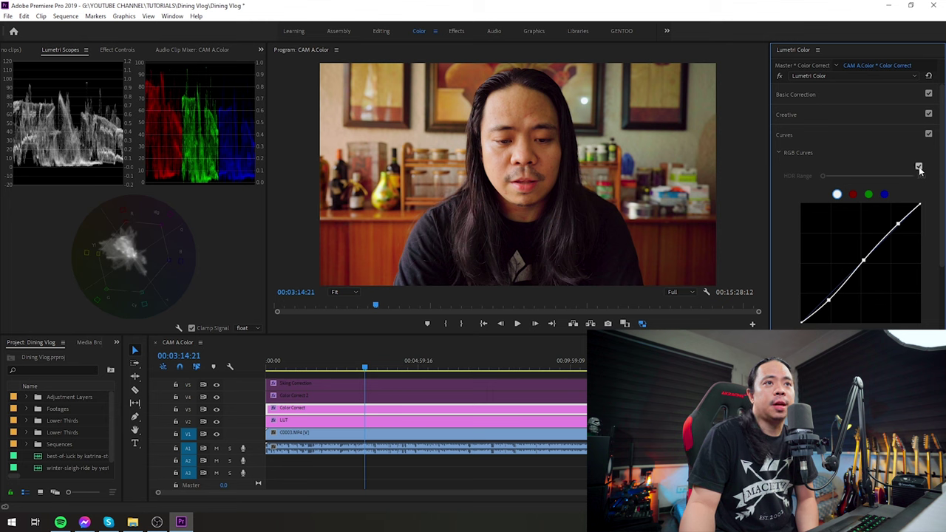
pyautogui.click(918, 166)
pyautogui.click(918, 166)
pyautogui.click(782, 134)
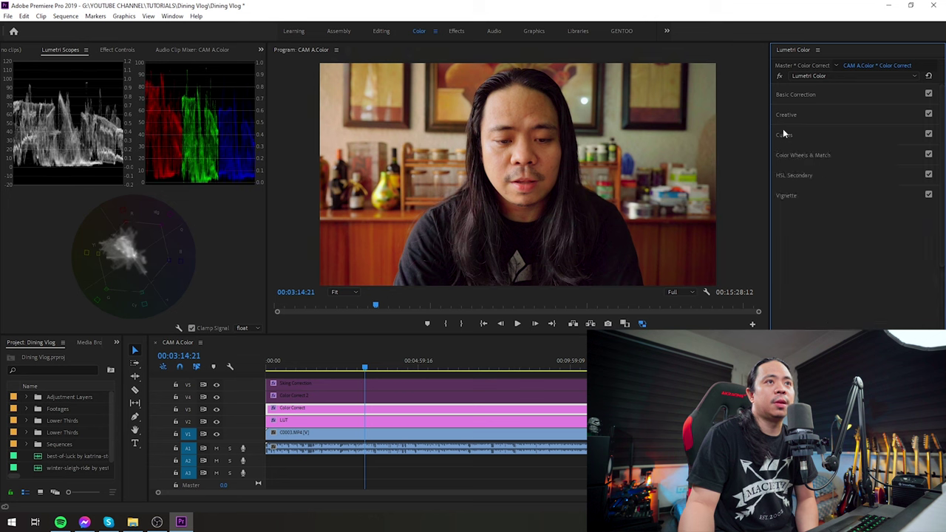
pyautogui.click(791, 117)
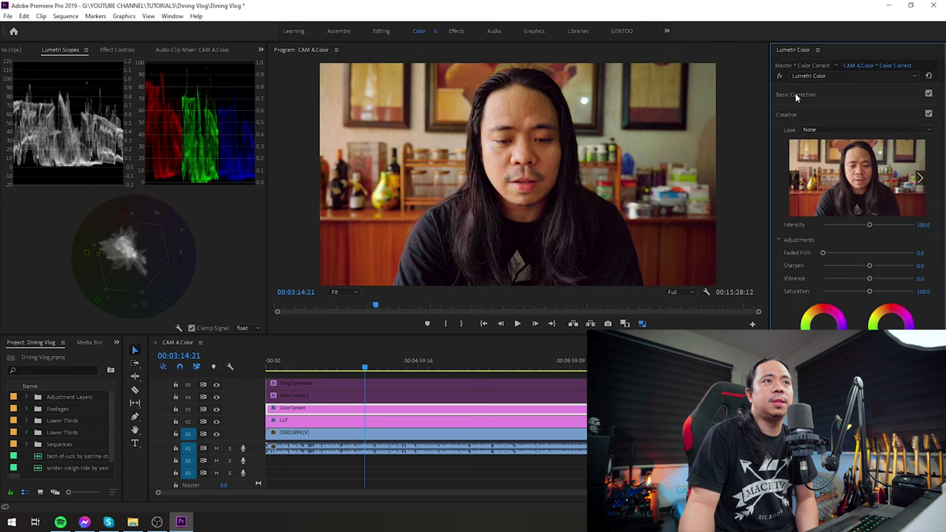
pyautogui.click(797, 105)
pyautogui.click(797, 100)
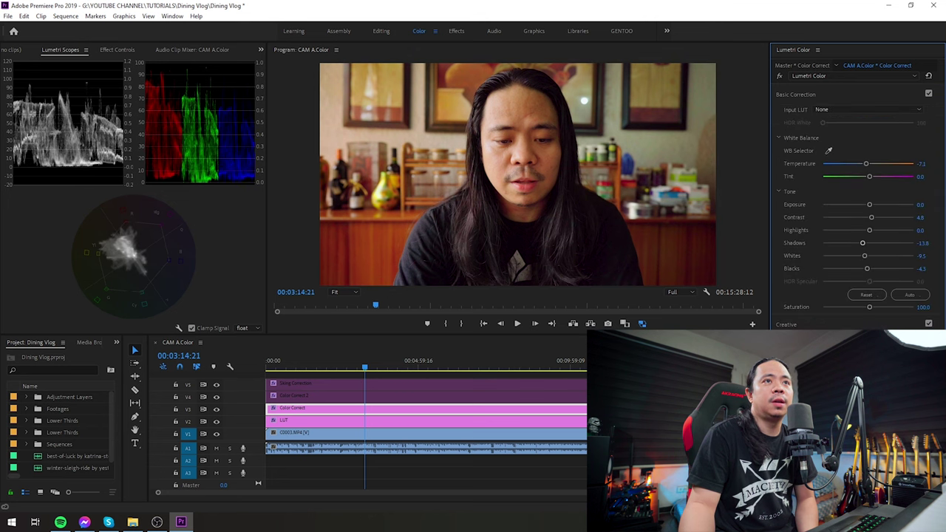
pyautogui.click(929, 94)
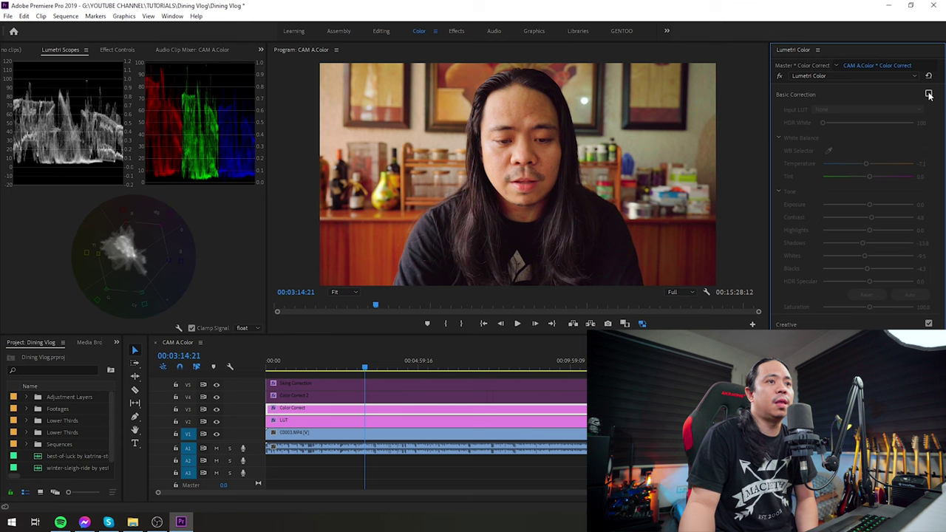
pyautogui.click(929, 95)
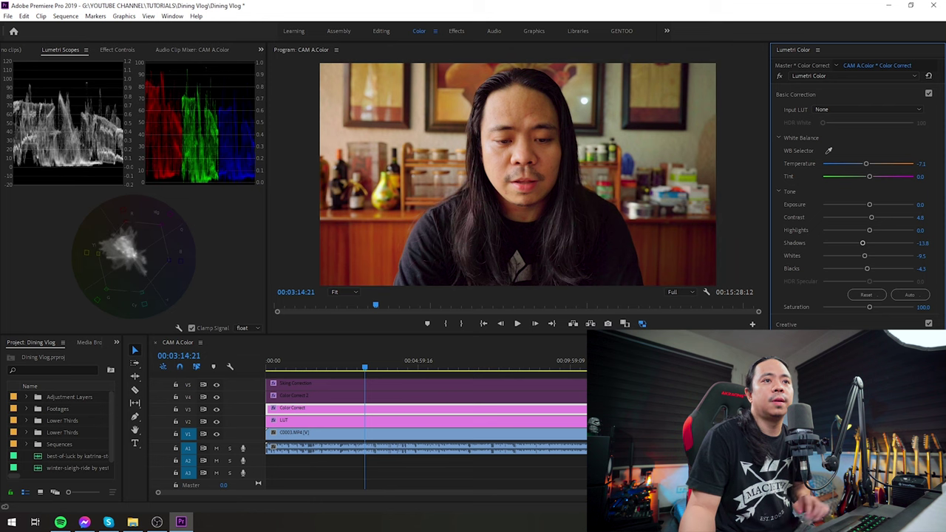
pyautogui.click(795, 94)
pyautogui.click(813, 136)
pyautogui.click(813, 138)
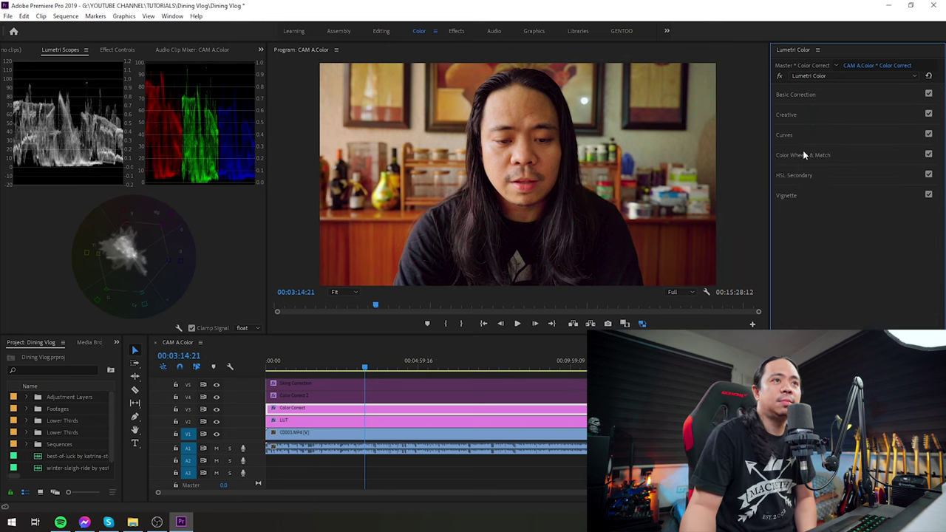
pyautogui.click(804, 157)
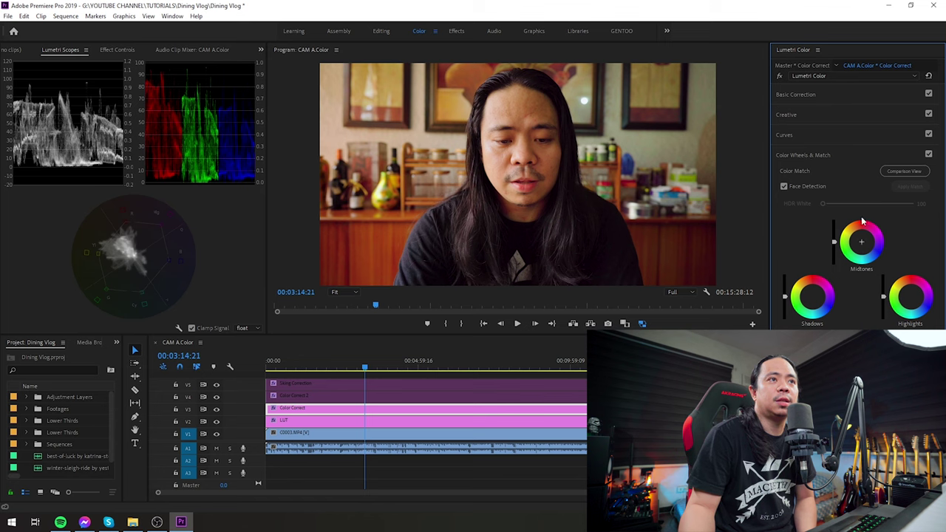
pyautogui.click(815, 155)
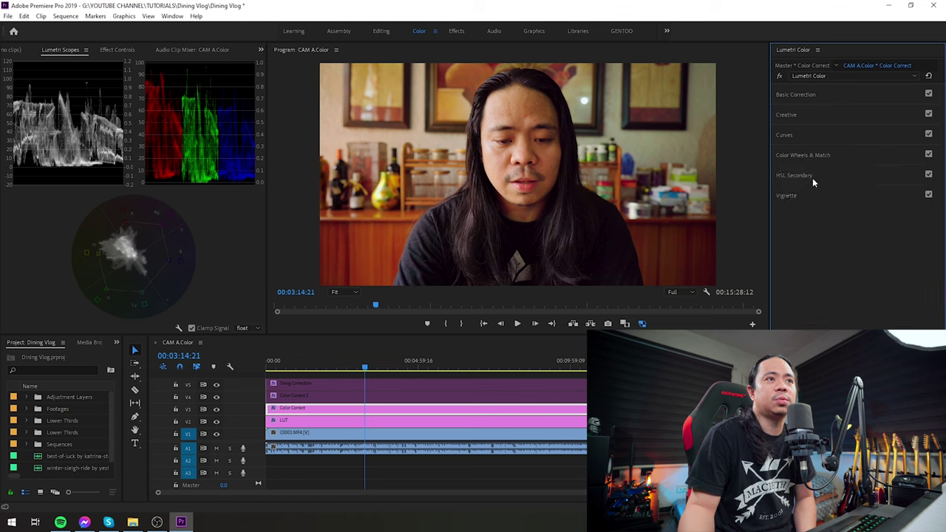
pyautogui.click(813, 176)
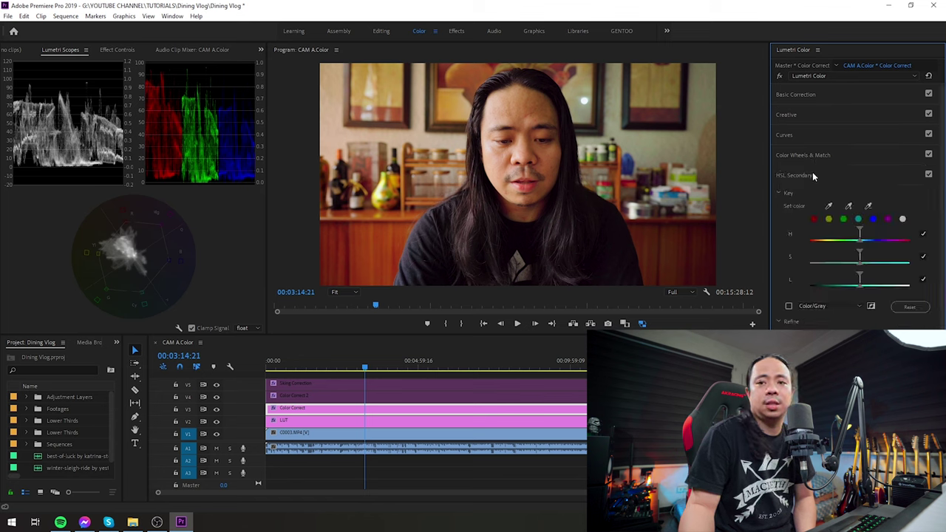
pyautogui.click(812, 175)
pyautogui.click(806, 196)
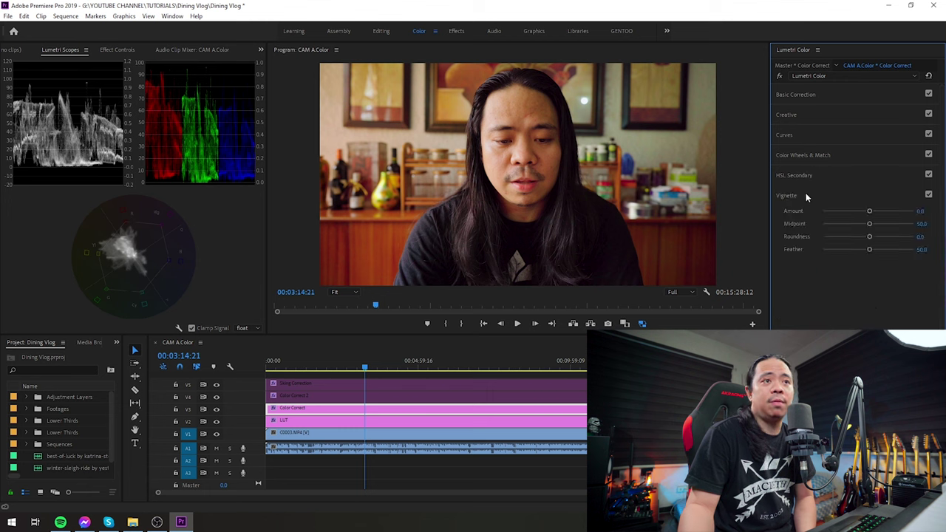
pyautogui.click(806, 196)
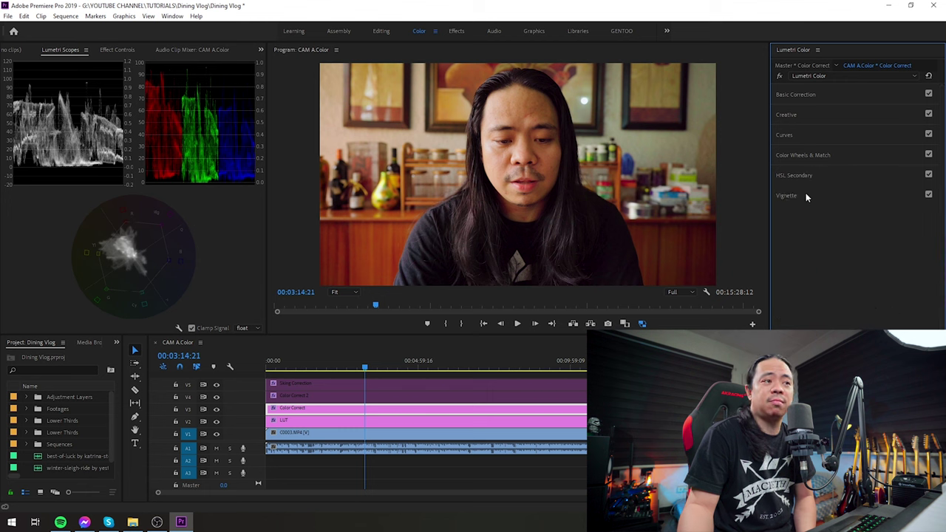
# Save, then review Color Correct 2's Basic, Creative, Curves and Color Wheels sections
pyautogui.hotkey('ctrl', 's')
pyautogui.click(403, 399)
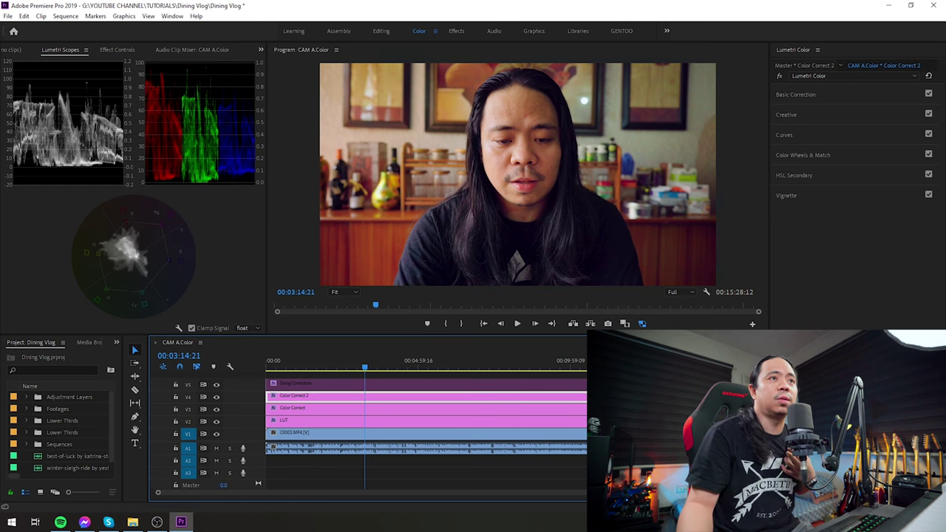
pyautogui.click(798, 93)
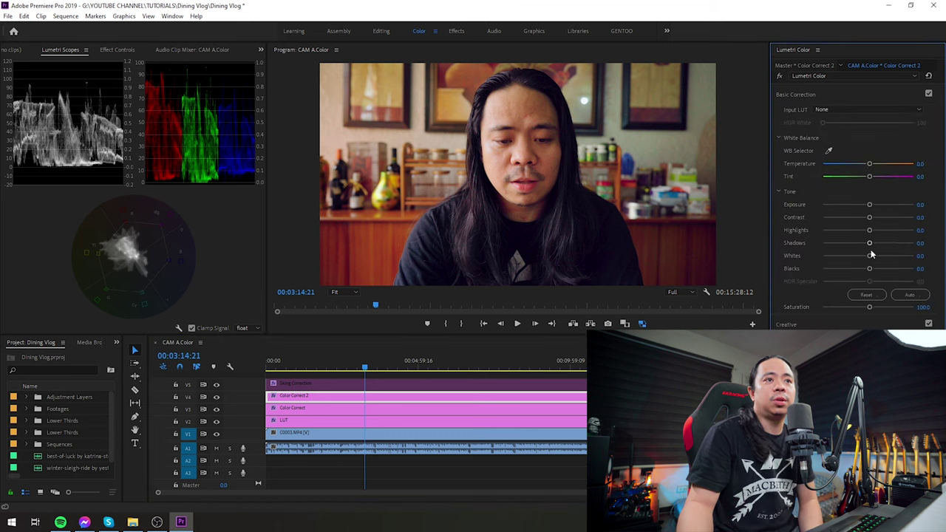
pyautogui.click(821, 93)
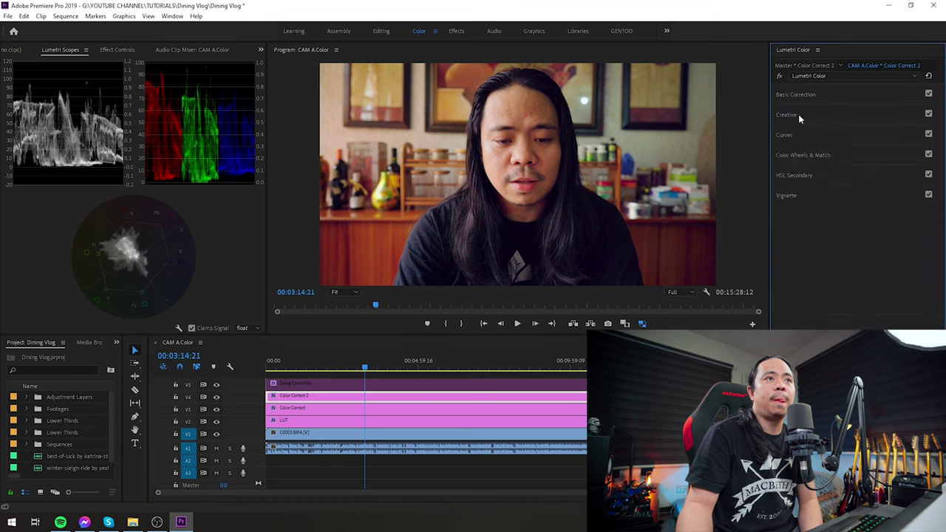
pyautogui.click(798, 114)
pyautogui.click(805, 114)
pyautogui.click(801, 136)
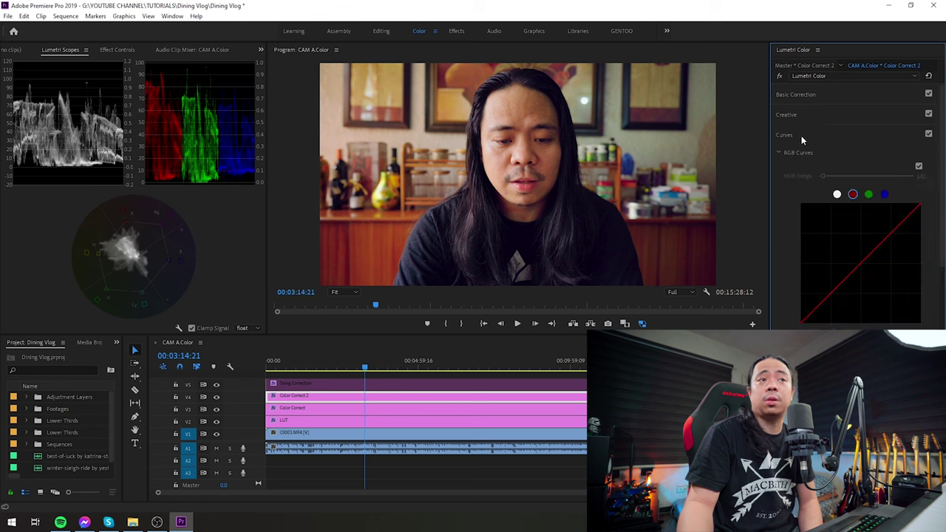
pyautogui.click(801, 135)
pyautogui.click(800, 153)
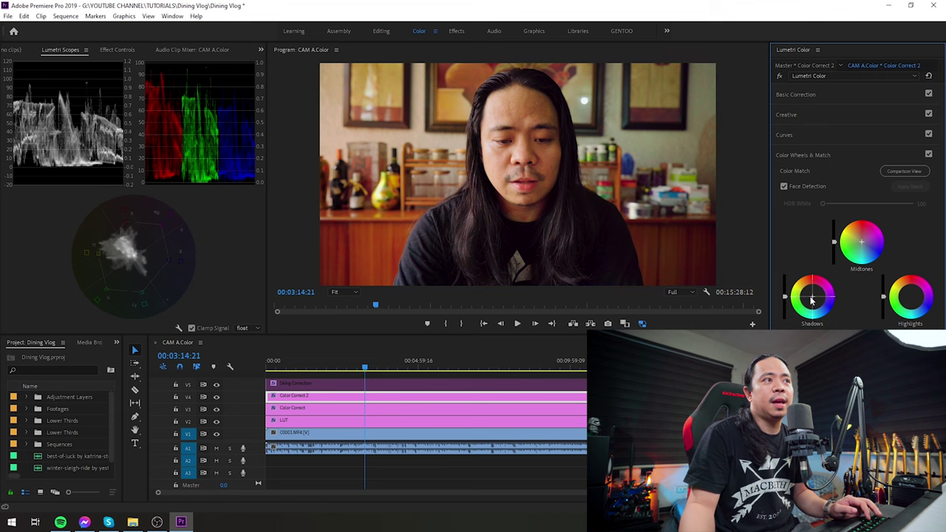
# Nudge Color Correct 2's shadows tint, check HSL Secondary, then disable the Skin Correction layer
pyautogui.click(828, 304)
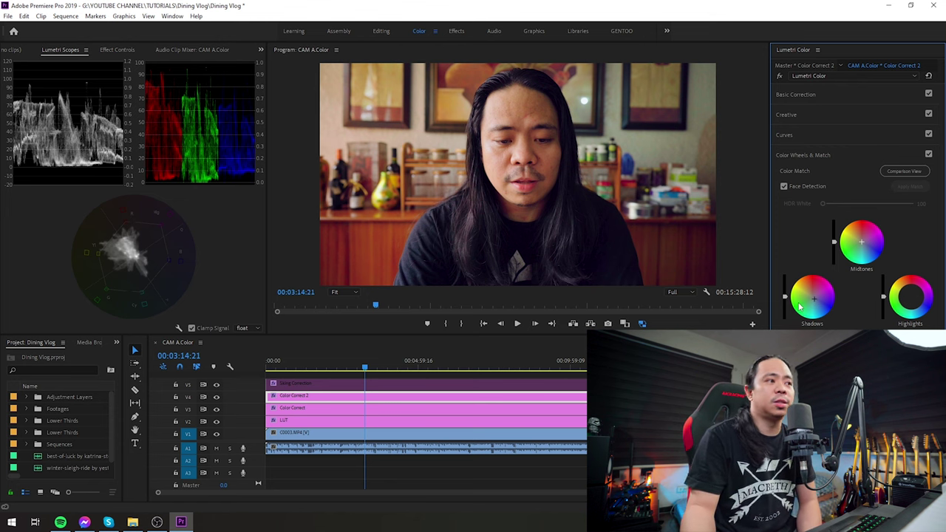
pyautogui.click(805, 154)
pyautogui.click(812, 175)
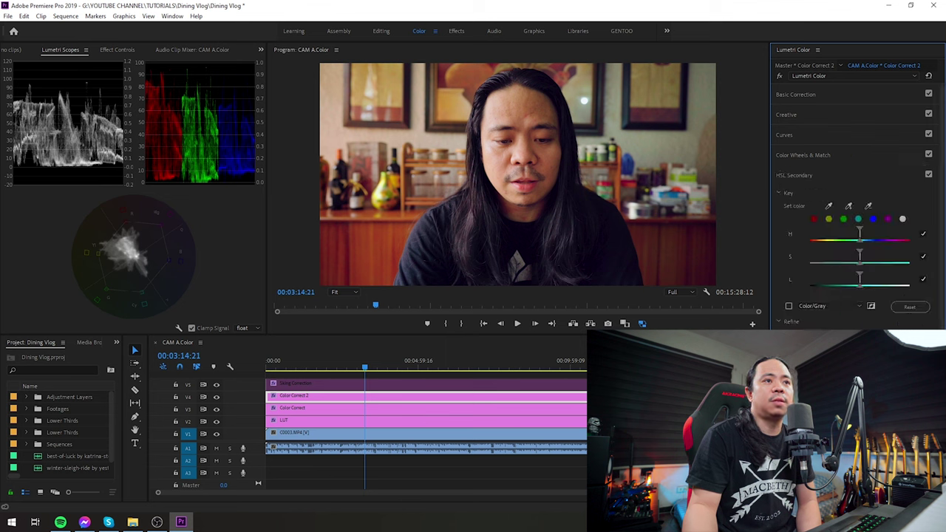
pyautogui.click(813, 178)
pyautogui.click(812, 177)
pyautogui.click(812, 179)
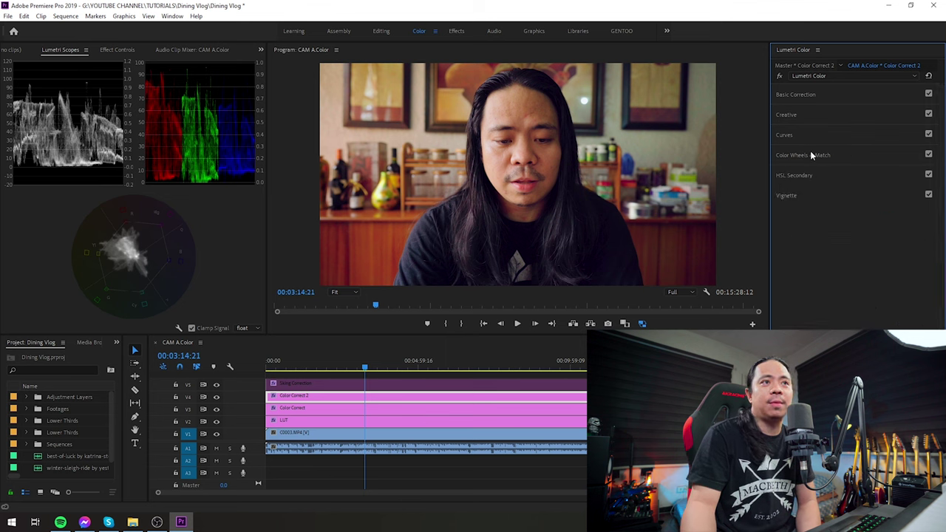
pyautogui.click(811, 153)
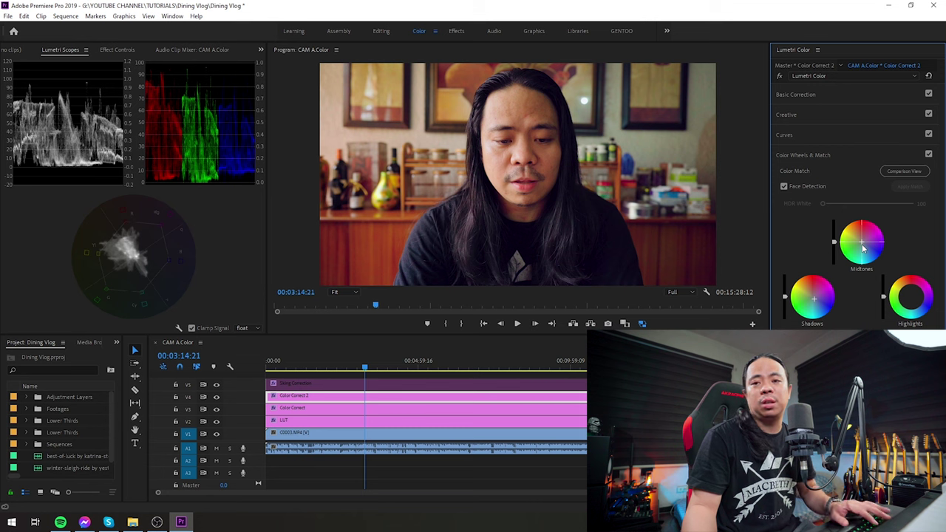
pyautogui.click(325, 383)
pyautogui.hotkey('shift', 'e')
pyautogui.hotkey('shift', 'e')
pyautogui.hotkey('shift', 'e')
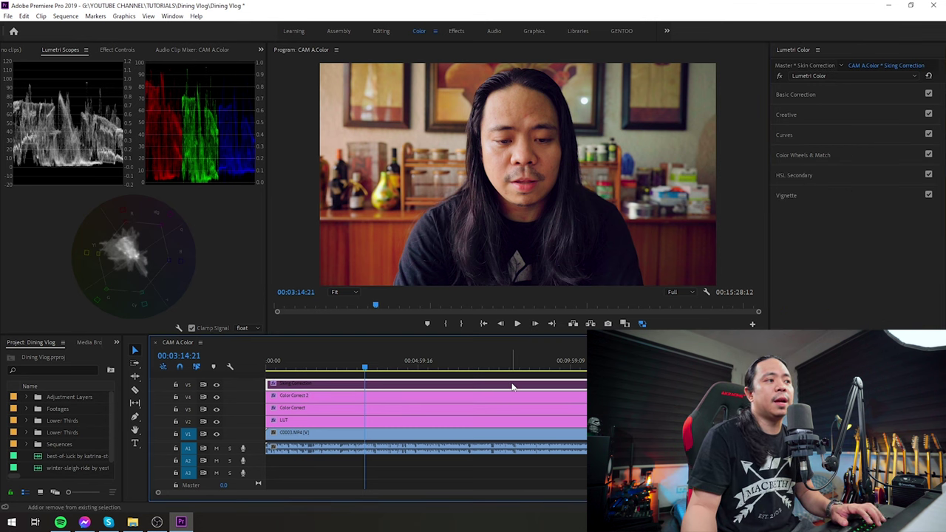
# Re-enable Skin Correction and inspect its Basic Correction, Creative, Curves and Color Wheels sections in turn
pyautogui.hotkey('shift', 'e')
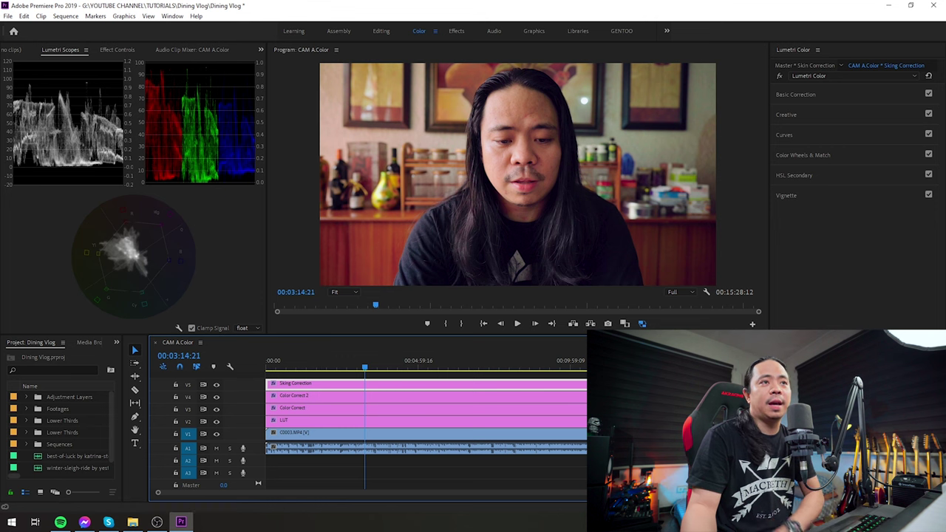
pyautogui.click(837, 94)
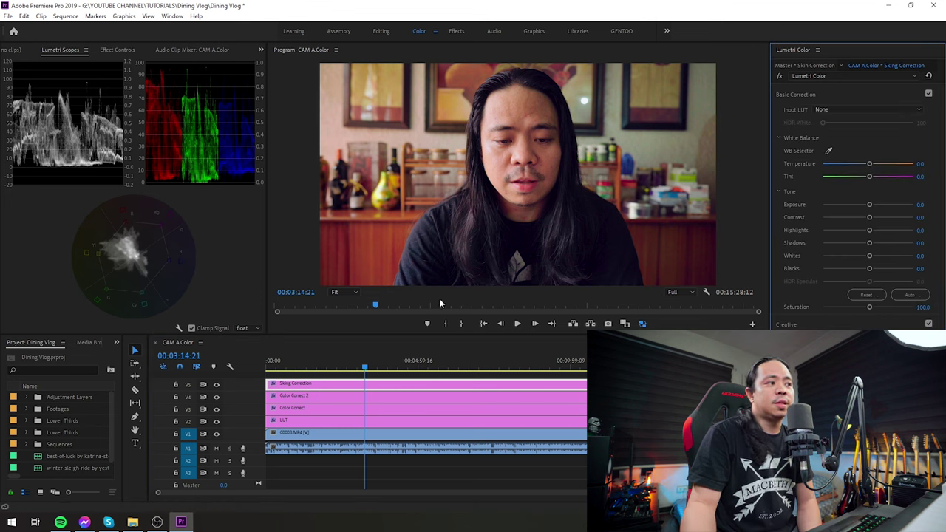
pyautogui.click(837, 94)
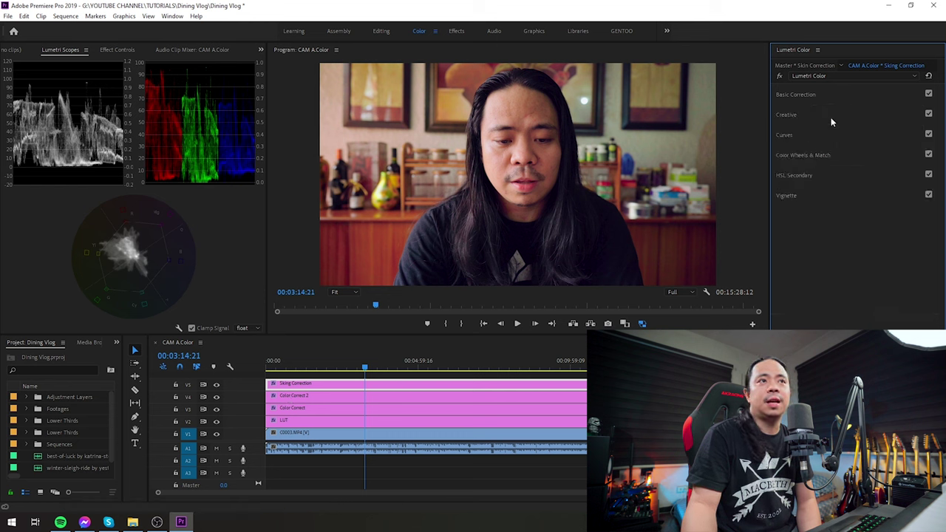
pyautogui.click(830, 119)
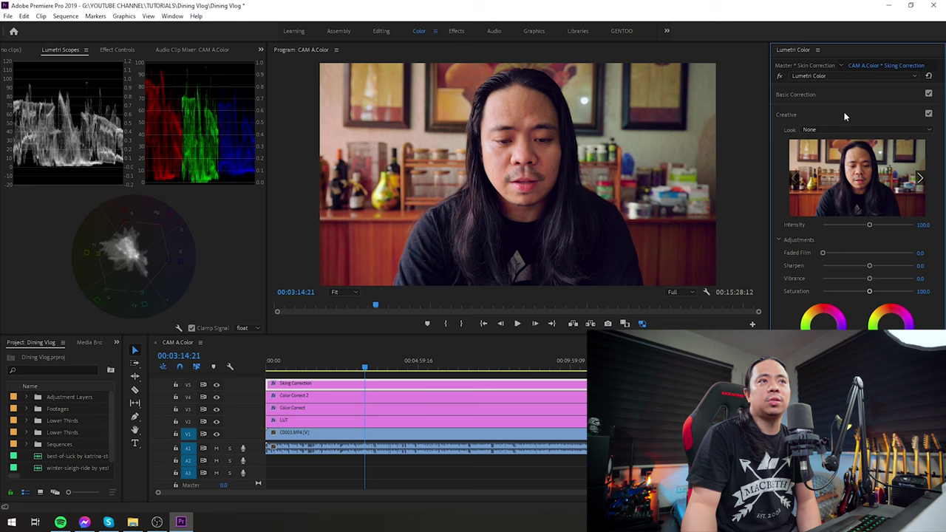
pyautogui.click(844, 112)
pyautogui.click(827, 133)
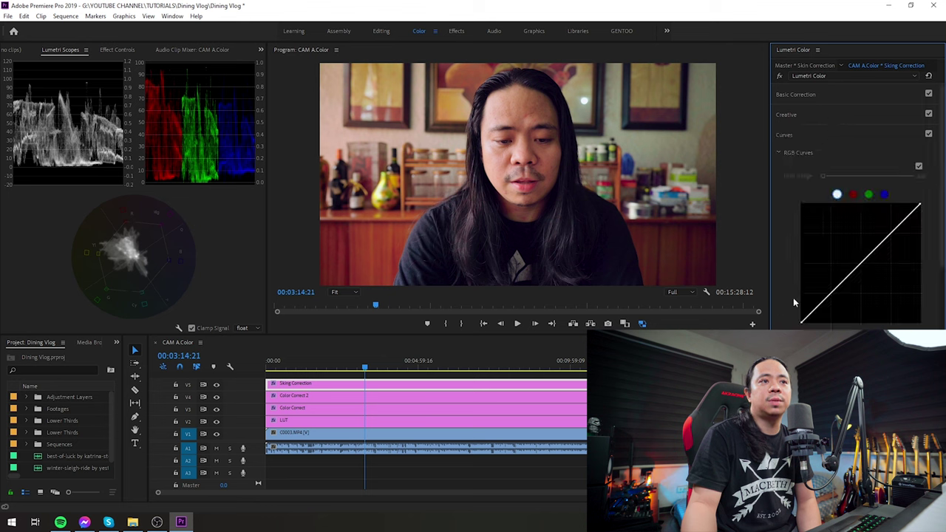
pyautogui.click(824, 134)
pyautogui.click(806, 158)
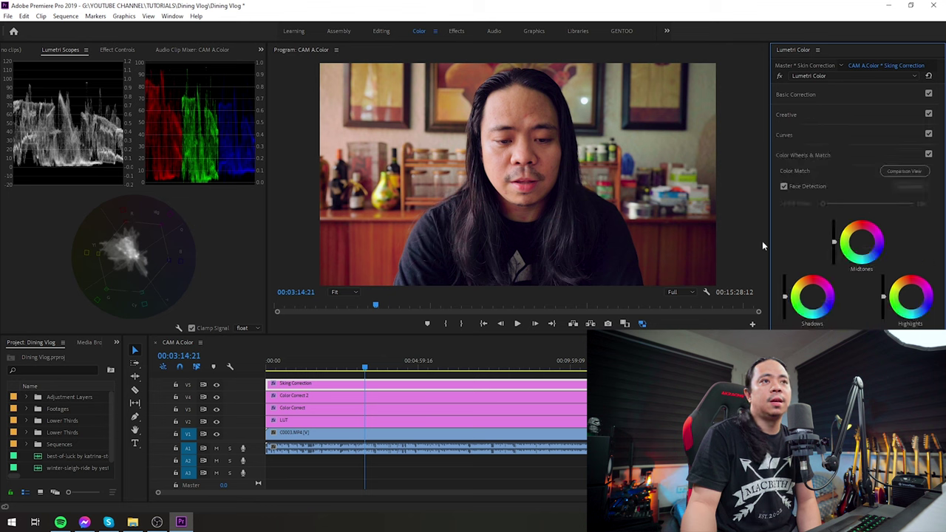
pyautogui.click(809, 158)
# Expand the skin layer's HSL Secondary and toggle the Color/Gray key preview on and off
pyautogui.click(807, 175)
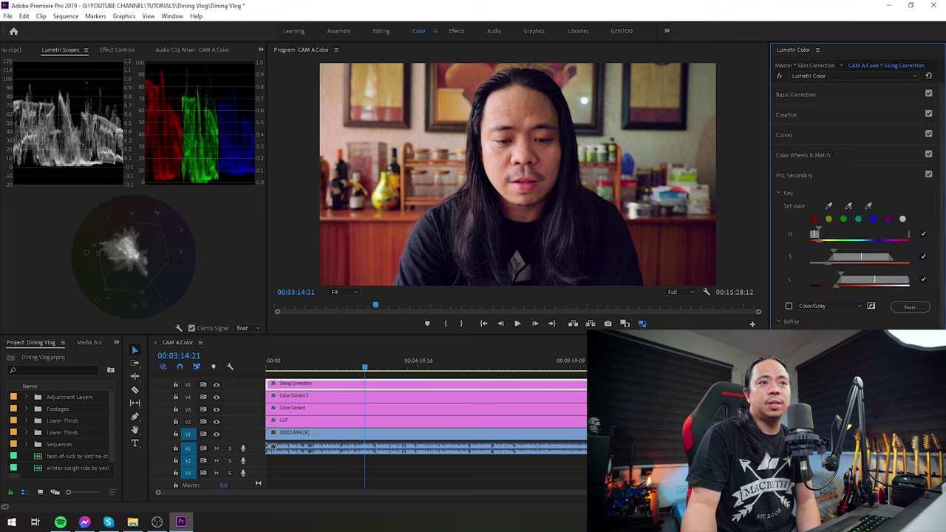
pyautogui.click(788, 306)
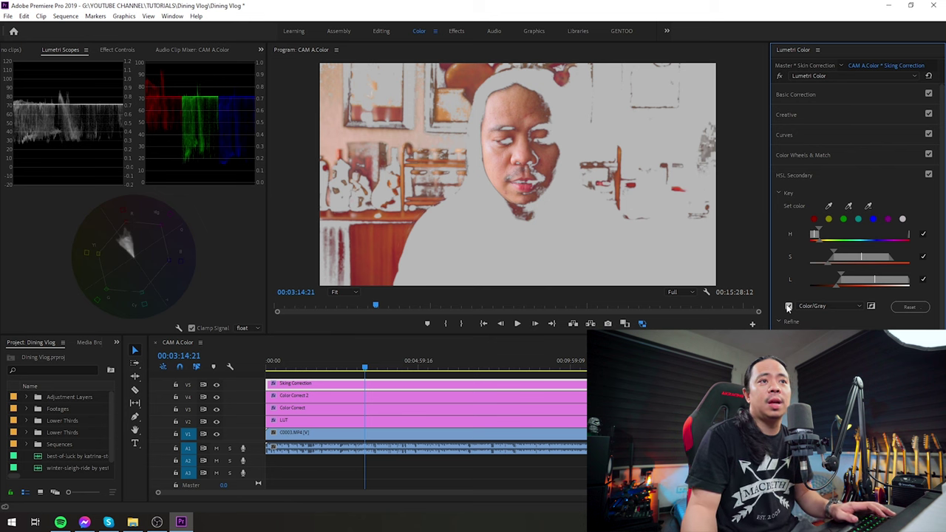
pyautogui.click(788, 305)
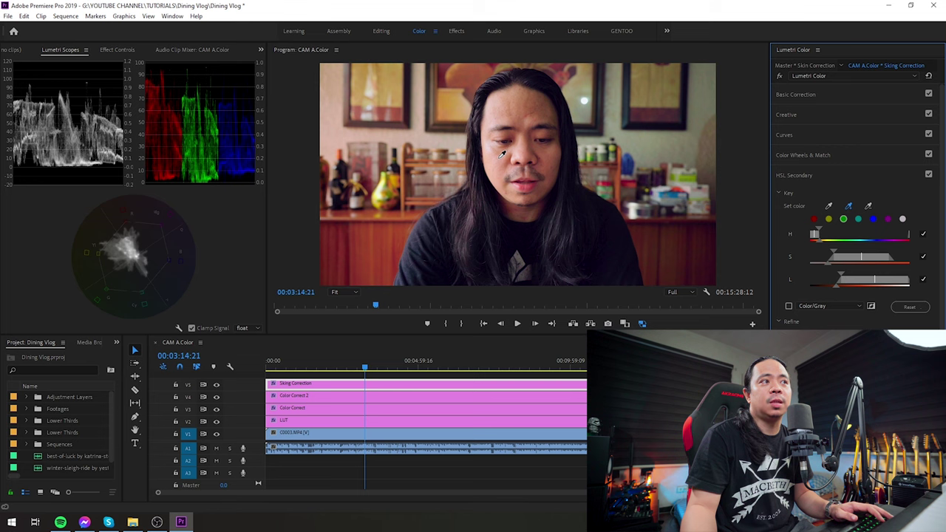
# Turn Color/Gray back on and retune the L and S range handles to key mainly the face
pyautogui.click(788, 305)
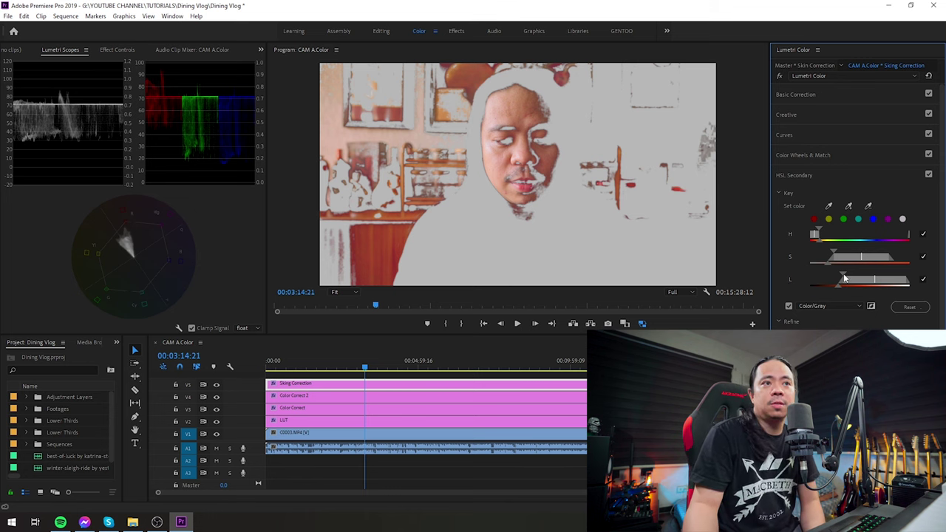
pyautogui.moveTo(845, 278); pyautogui.dragTo(858, 278)
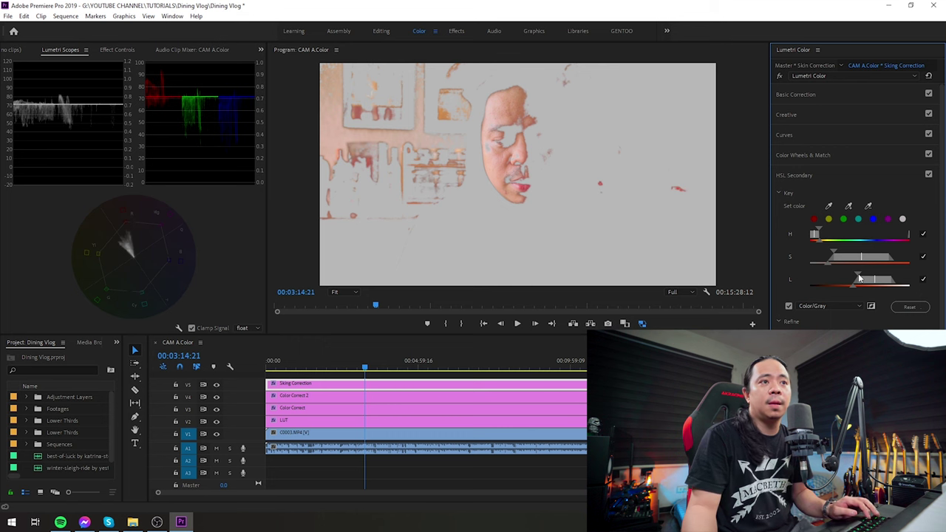
pyautogui.moveTo(858, 278); pyautogui.dragTo(842, 279)
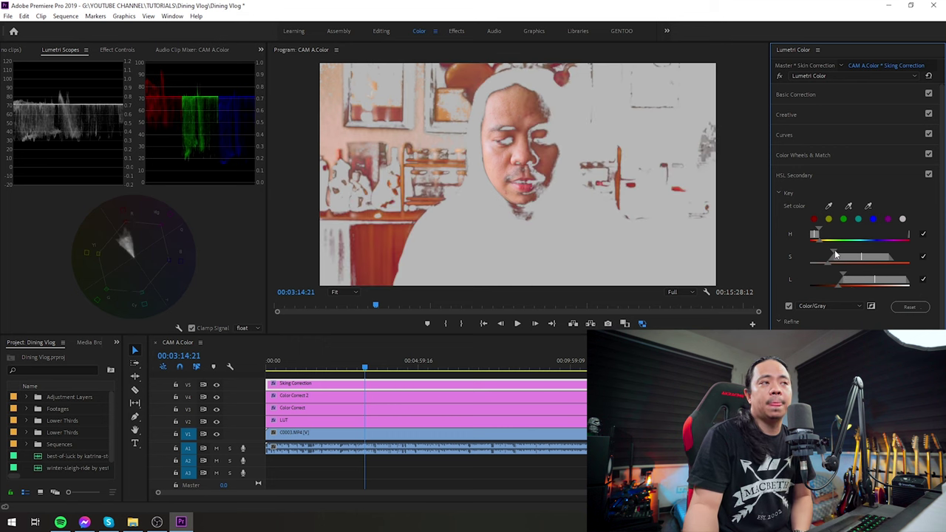
pyautogui.moveTo(839, 255); pyautogui.dragTo(856, 256)
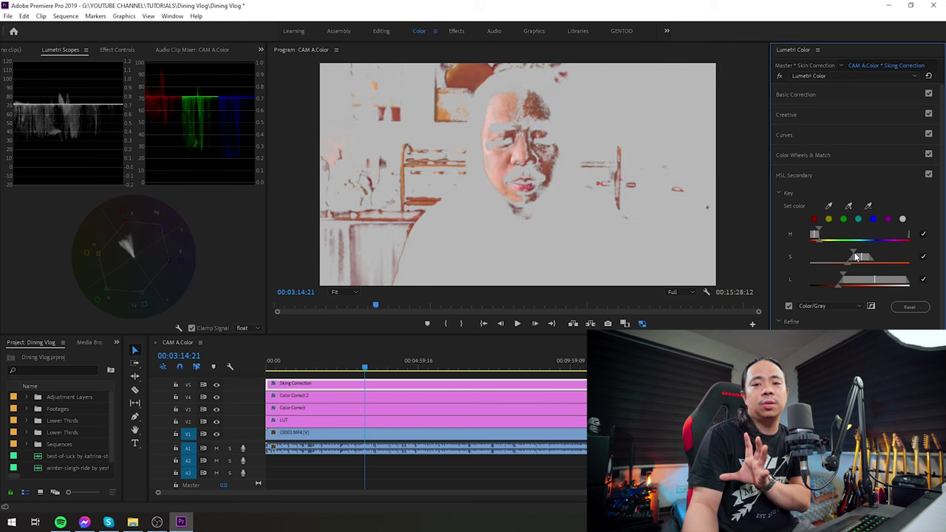
pyautogui.moveTo(857, 256); pyautogui.dragTo(845, 259)
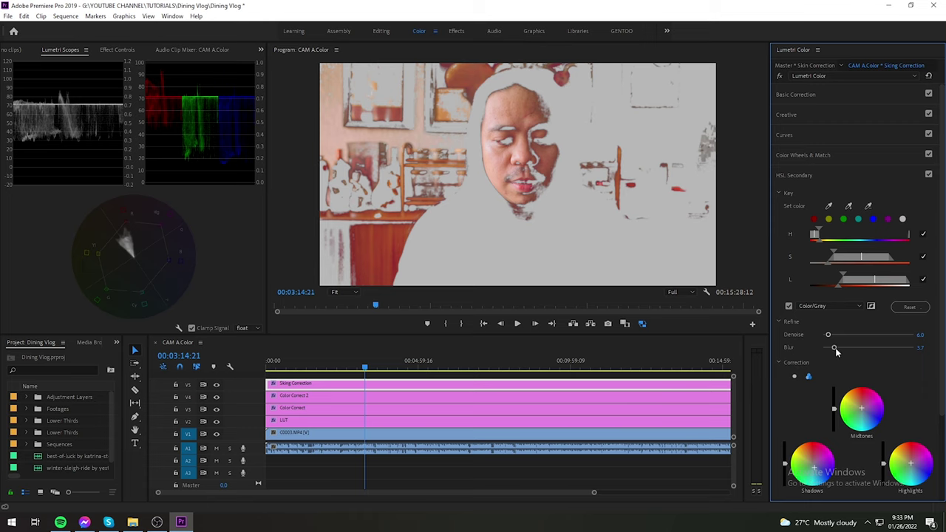
# Turn off the Color/Gray preview and nudge the shadows colour of the keyed skin
pyautogui.scroll(-1, 828, 370)
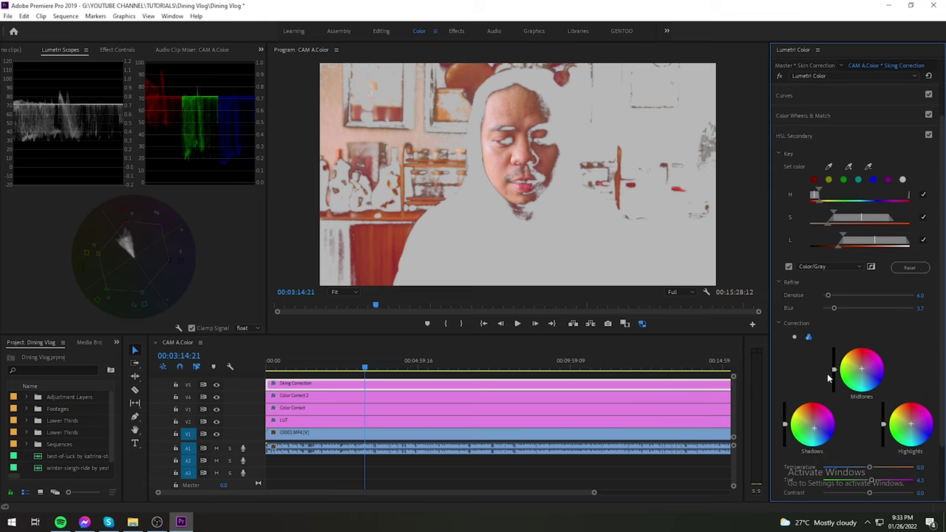
pyautogui.click(789, 266)
pyautogui.scroll(-1, 828, 421)
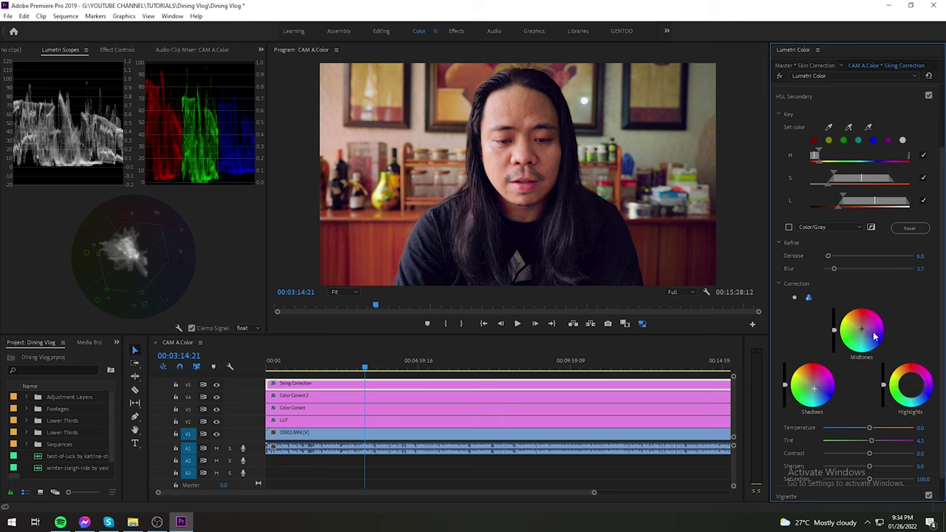
pyautogui.click(819, 395)
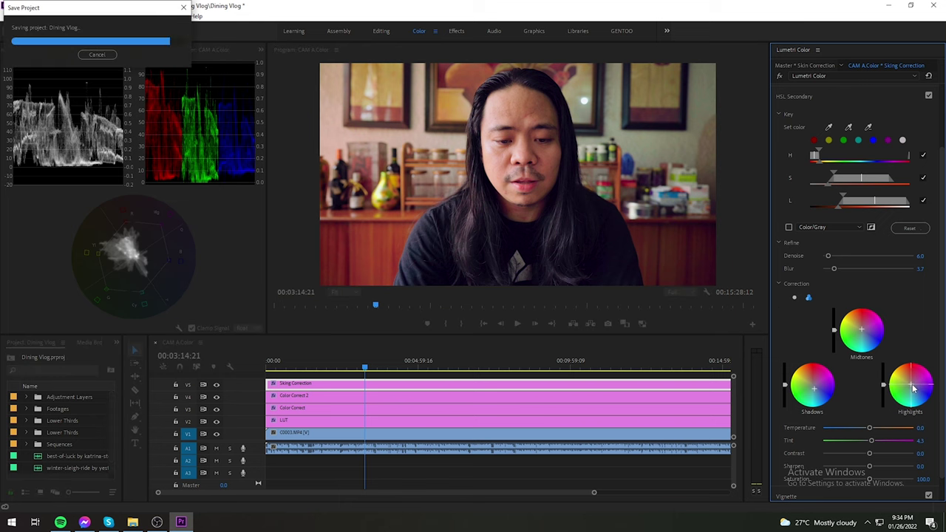
# Raise the keyed skin's Tint to 4.3, save the project, and expand Vignette
pyautogui.scroll(-1, 890, 419)
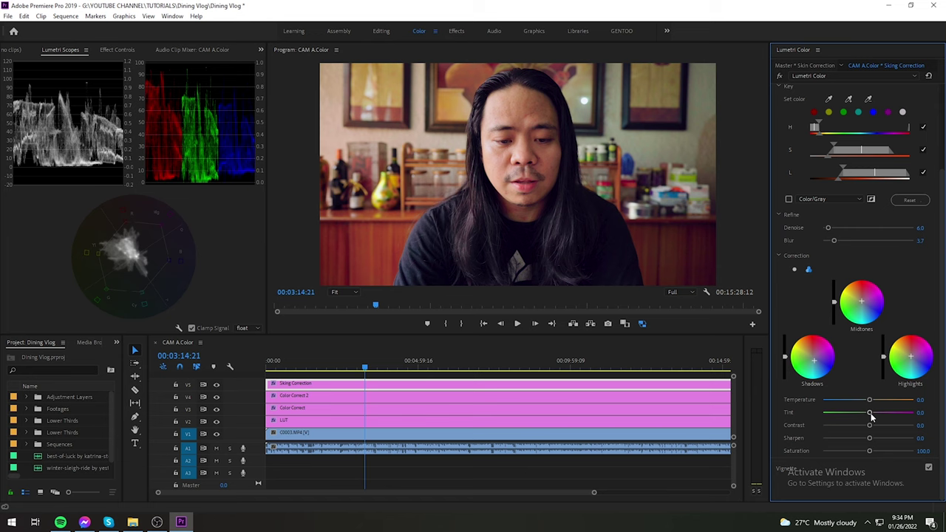
pyautogui.moveTo(871, 417); pyautogui.dragTo(874, 418)
pyautogui.hotkey('ctrl', 's')
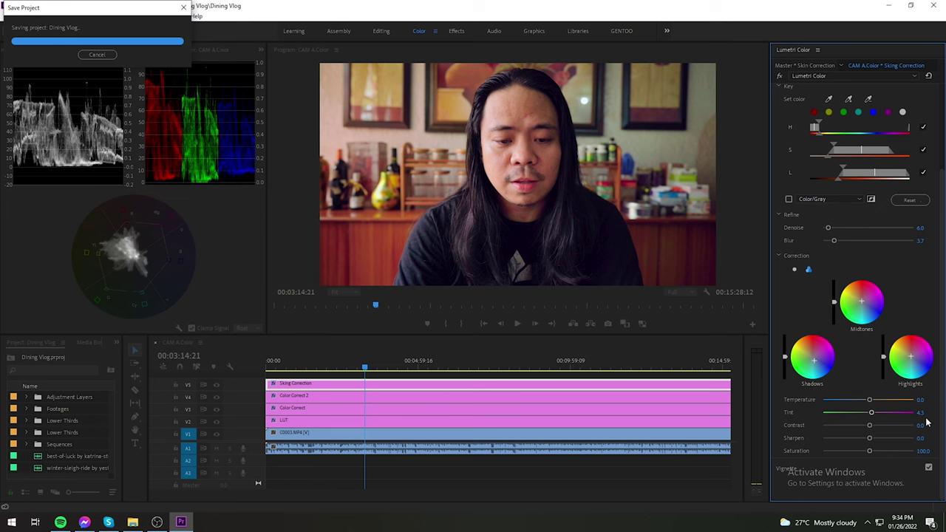
pyautogui.click(787, 468)
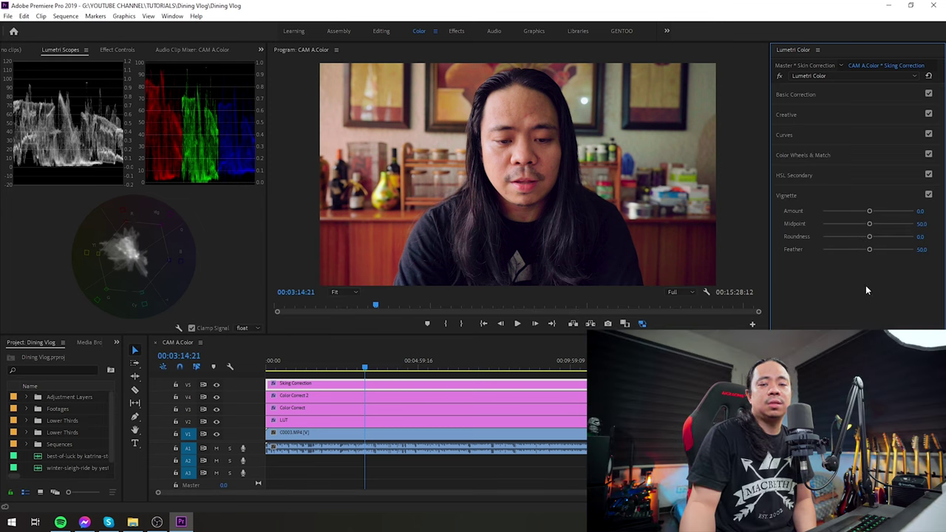
# Move the playhead back to 00:03:04:05 to review the graded vlog footage there
pyautogui.click(359, 366)
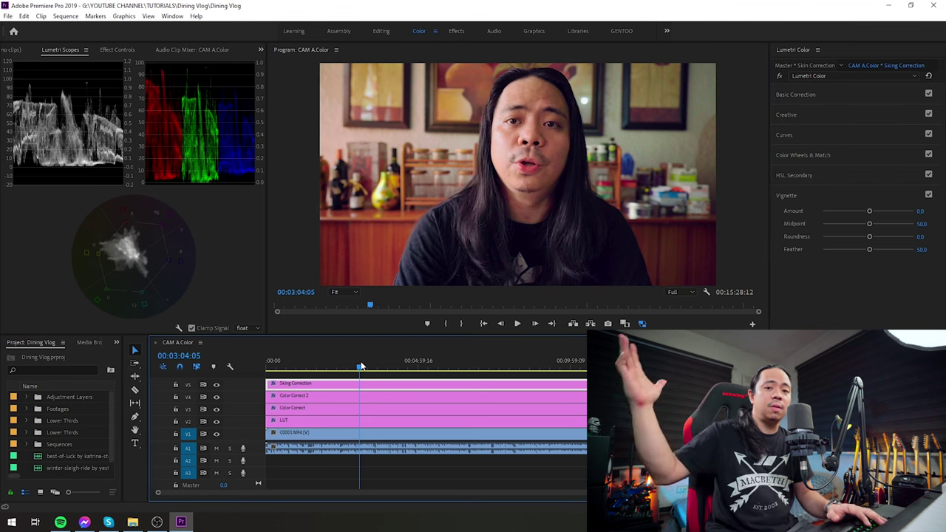